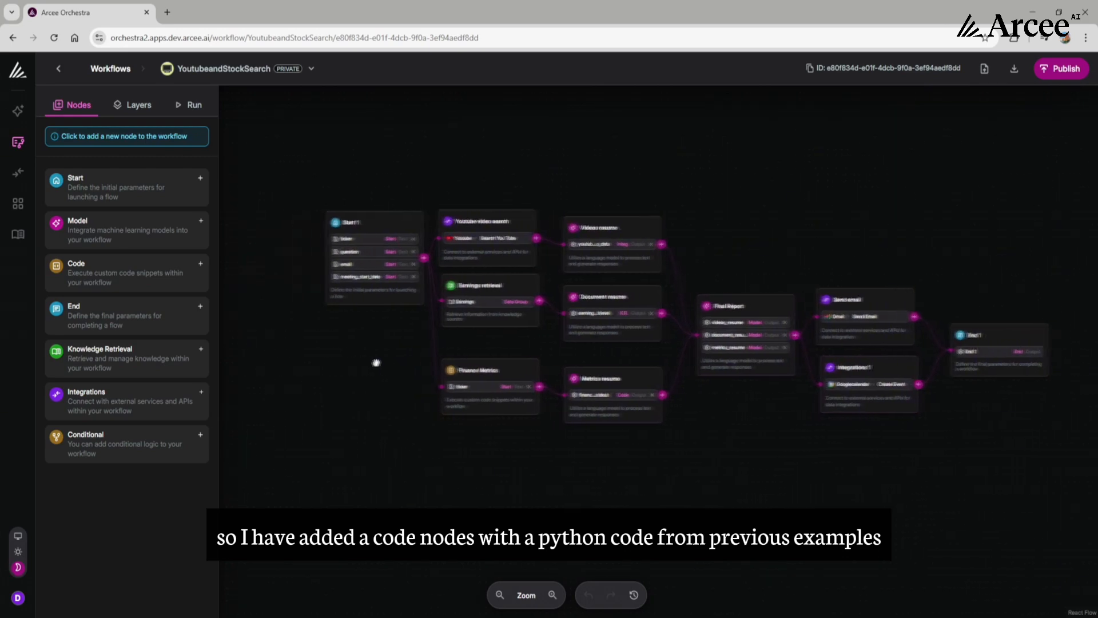
# Step: Open the Finance Metrics node and examine its Python code in fullscreen mode
pyautogui.scroll(2, 511, 426)
pyautogui.scroll(3, 510, 426)
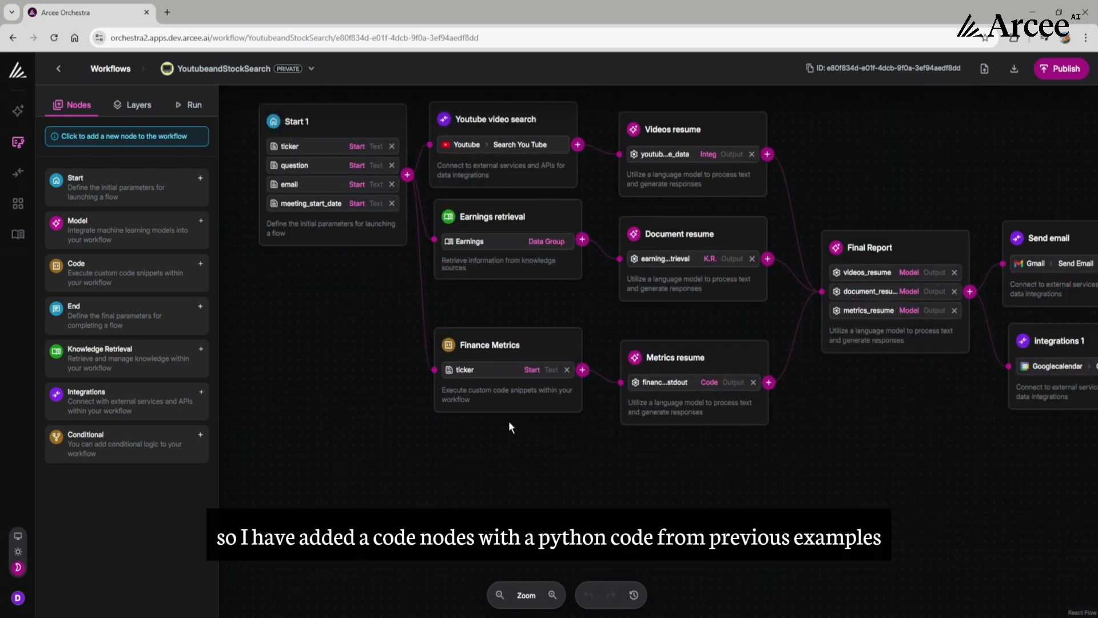
pyautogui.click(516, 414)
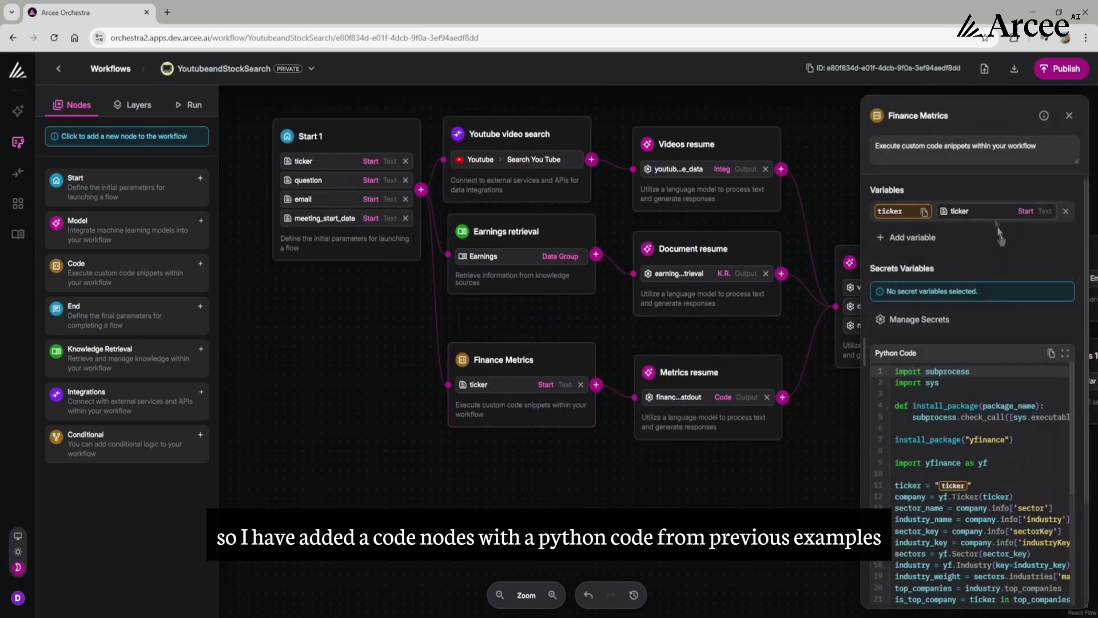
pyautogui.click(1065, 353)
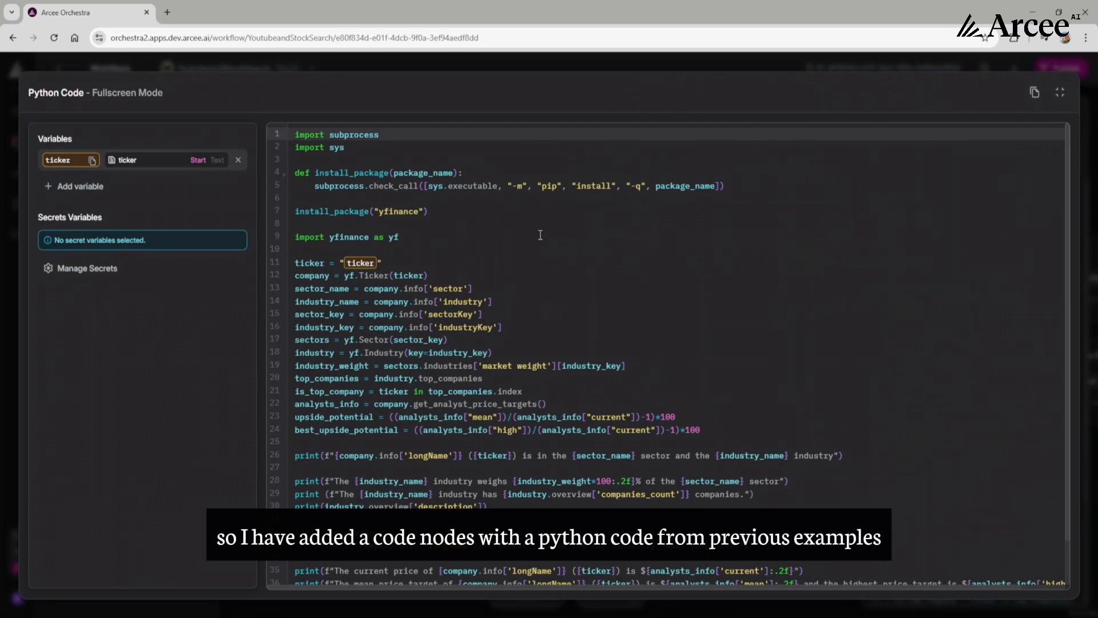
pyautogui.scroll(-2, 540, 235)
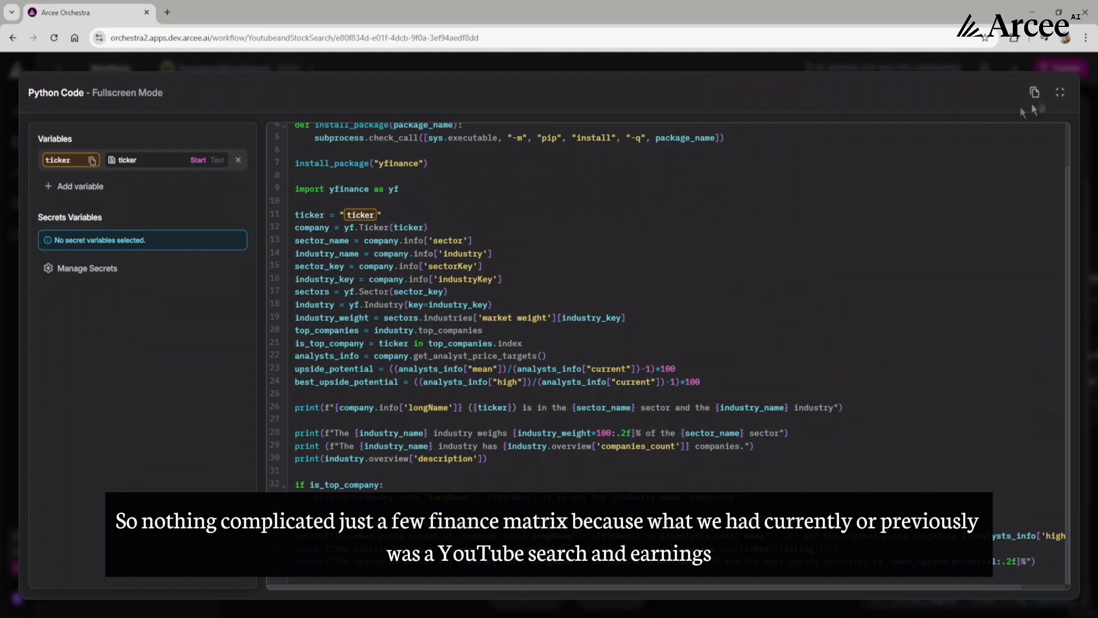
pyautogui.click(1060, 92)
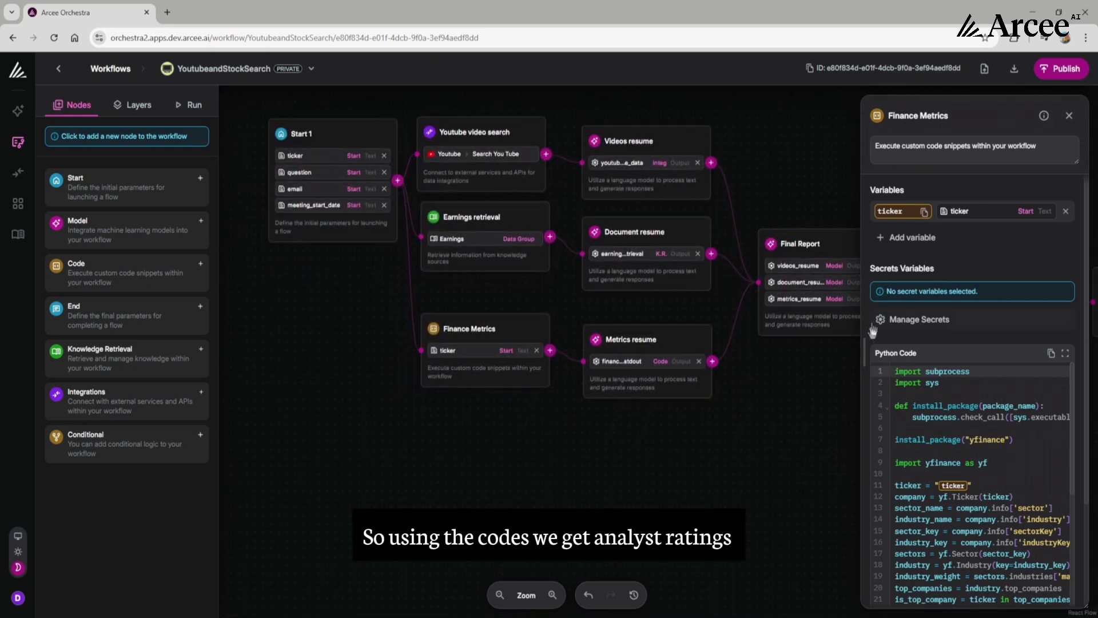
# Step: Widen the Finance Metrics settings and examine the end of the code, including the price and analyst print statements
pyautogui.moveTo(863, 355); pyautogui.dragTo(699, 356)
pyautogui.scroll(-5, 891, 462)
pyautogui.scroll(2, 895, 463)
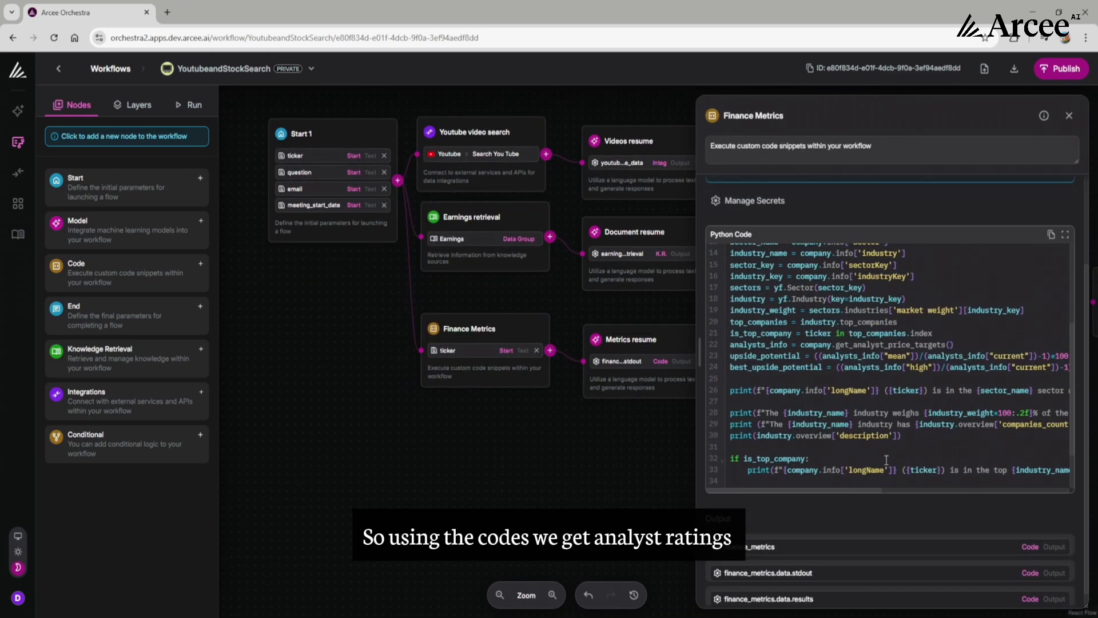
pyautogui.scroll(-2, 885, 459)
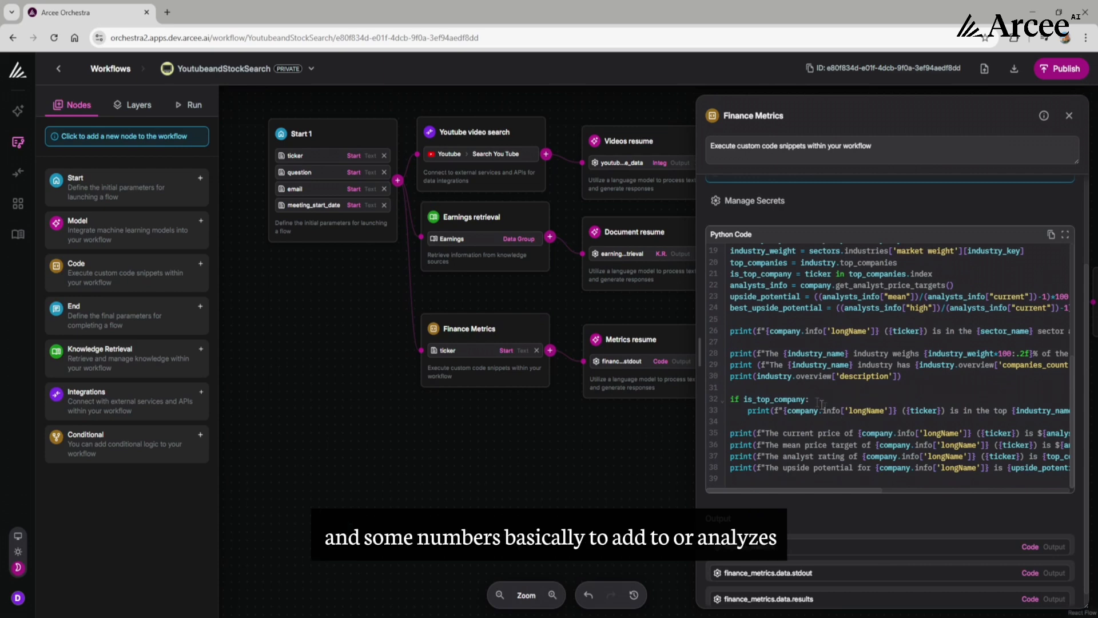
pyautogui.scroll(2, 807, 398)
pyautogui.scroll(-2, 807, 397)
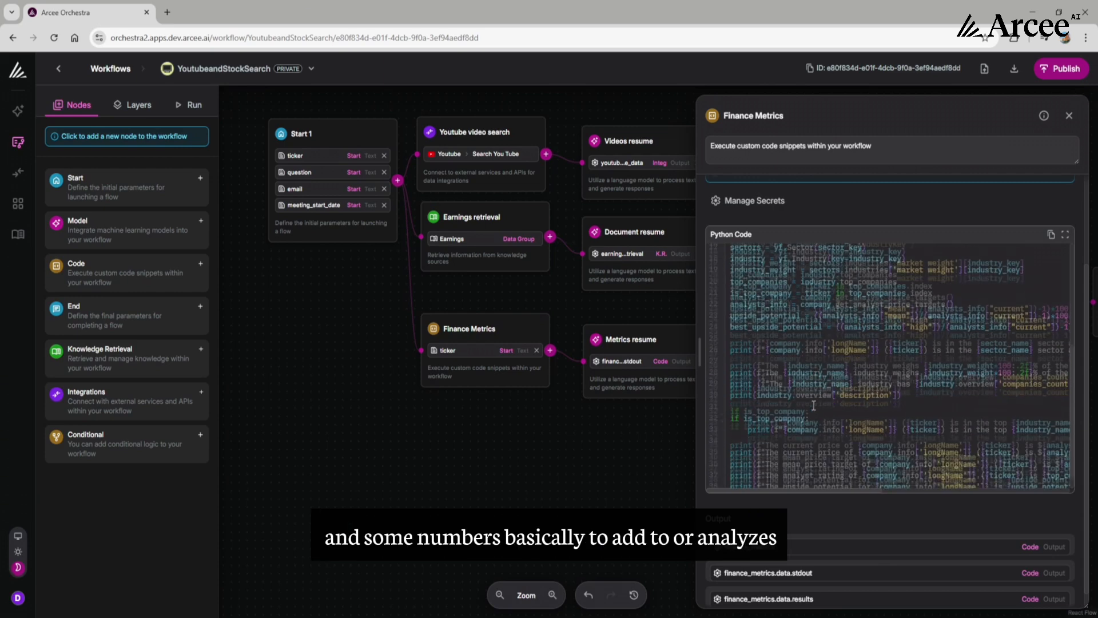
pyautogui.click(1069, 117)
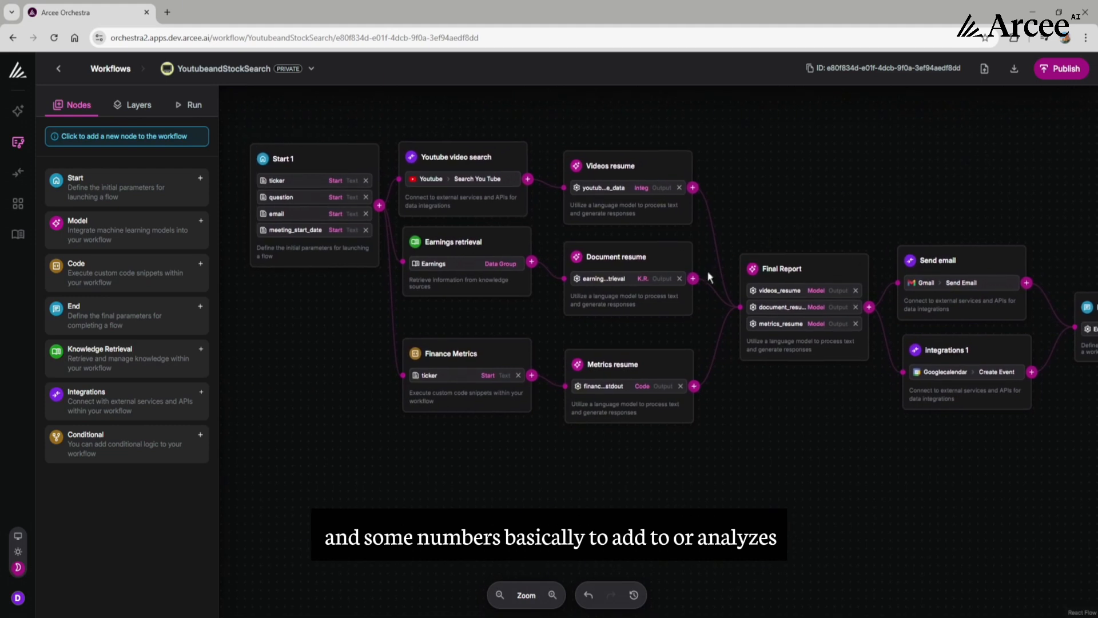
# Step: Review the user message prompt of the Metrics resume model node
pyautogui.click(660, 358)
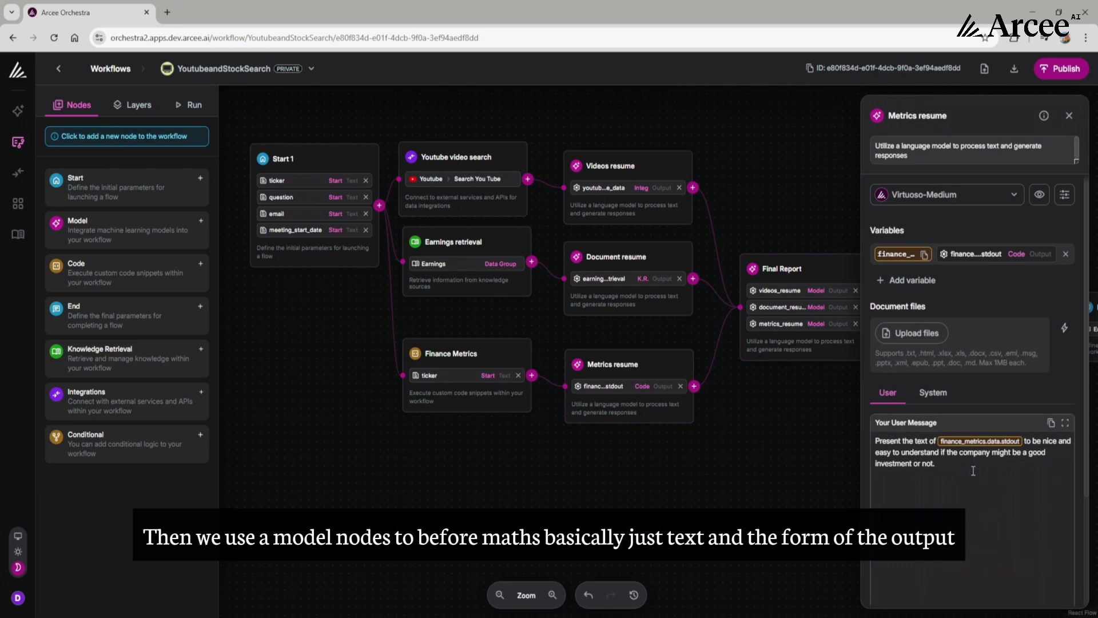
pyautogui.click(943, 464)
pyautogui.click(832, 426)
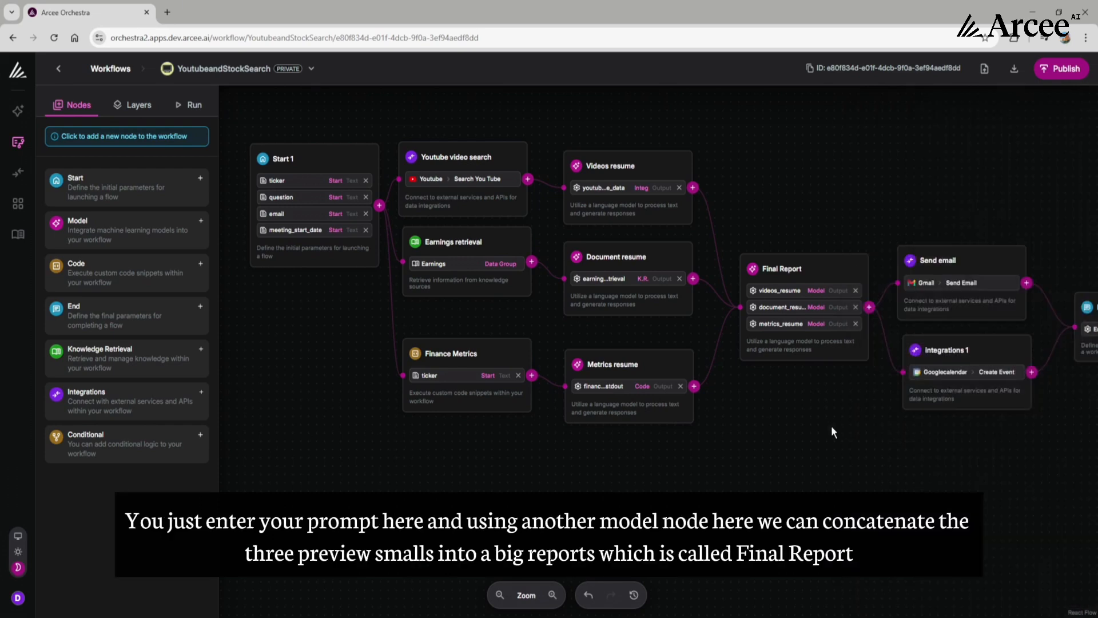
# Step: Review the Final Report node's input variables and the user message that combines the three resumes
pyautogui.moveTo(841, 425); pyautogui.dragTo(794, 441)
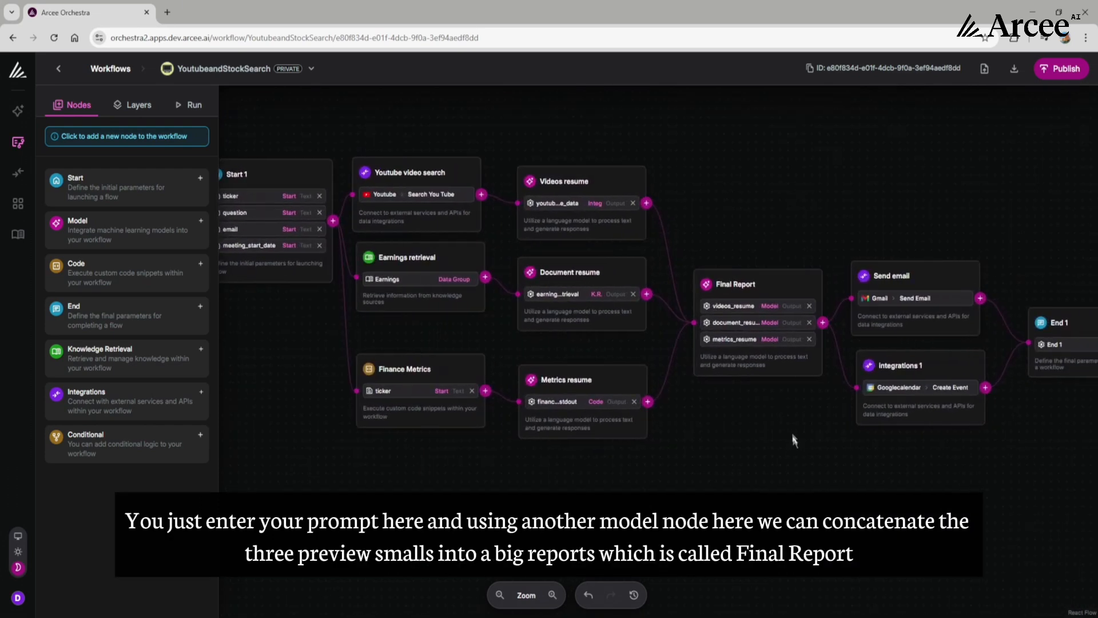
pyautogui.click(747, 361)
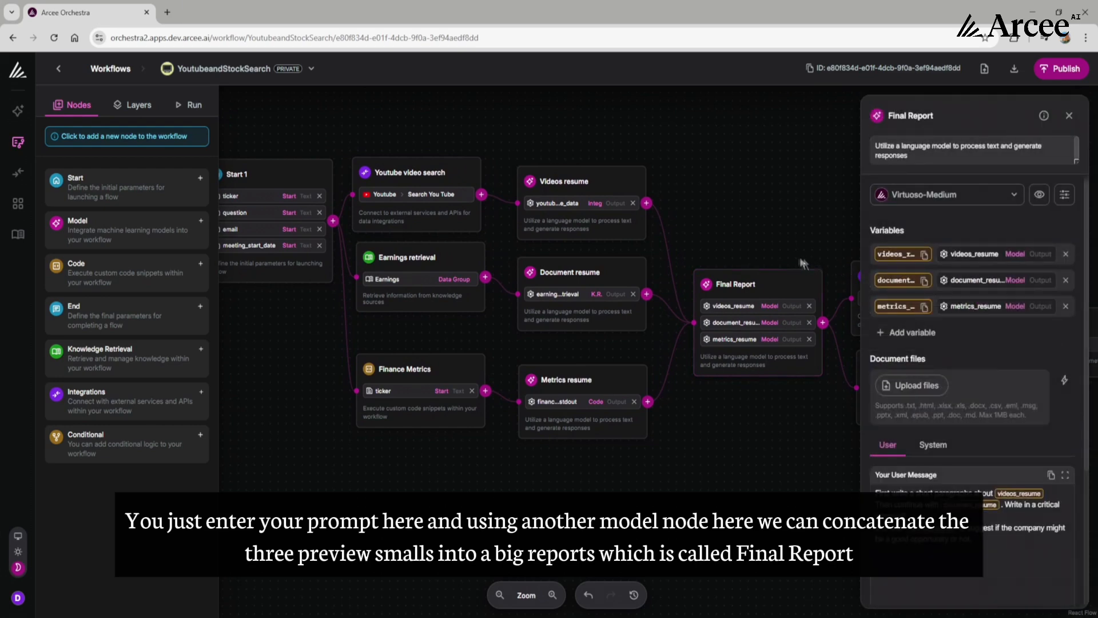
pyautogui.moveTo(786, 245); pyautogui.dragTo(700, 253)
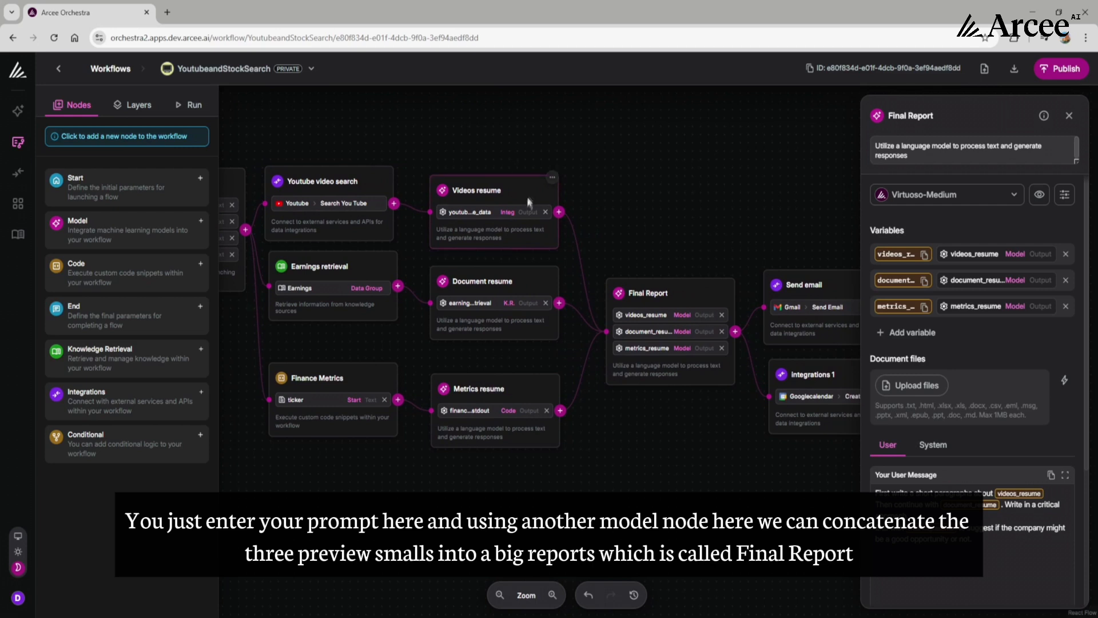
pyautogui.moveTo(671, 256); pyautogui.dragTo(614, 250)
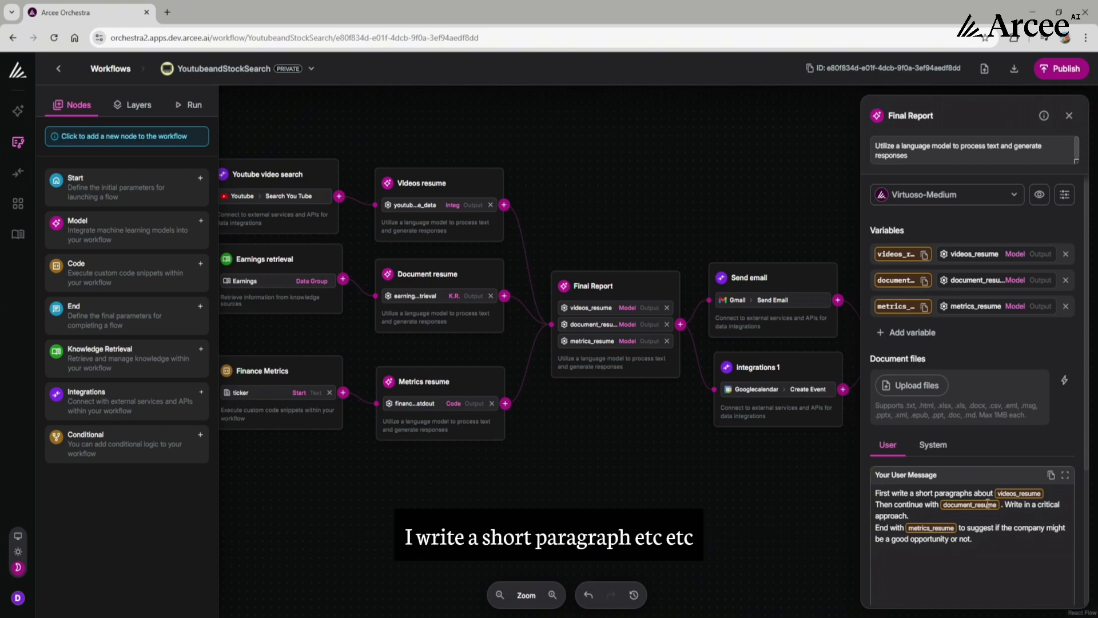
# Step: Rename the Google Calendar integration node as "Create an event" and nudge it and the Send email node slightly
pyautogui.moveTo(822, 499); pyautogui.dragTo(781, 500)
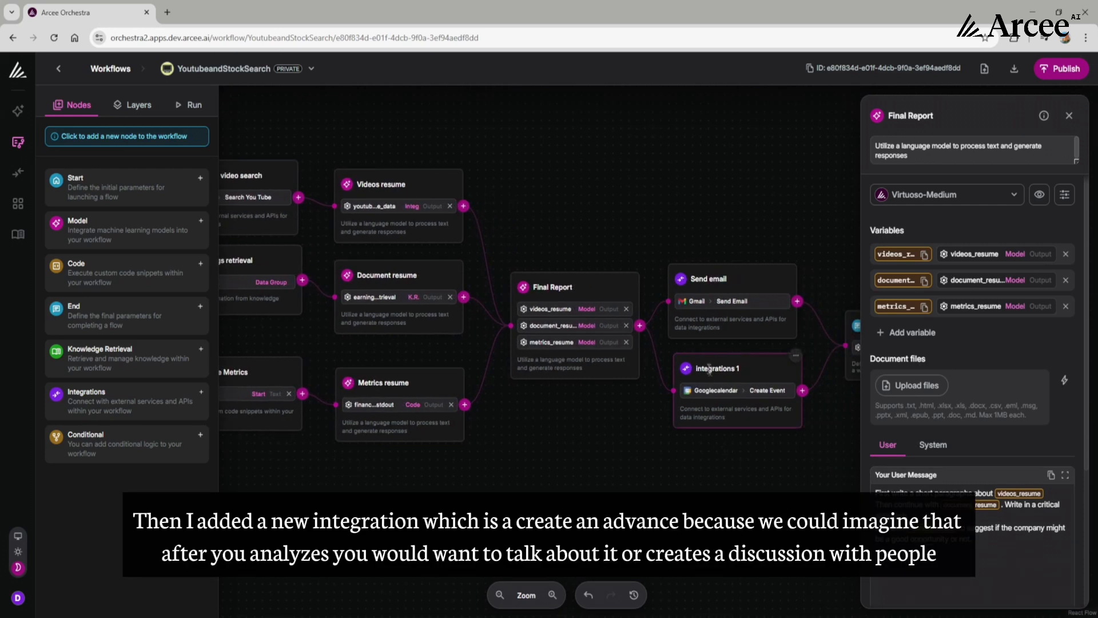
pyautogui.click(748, 389)
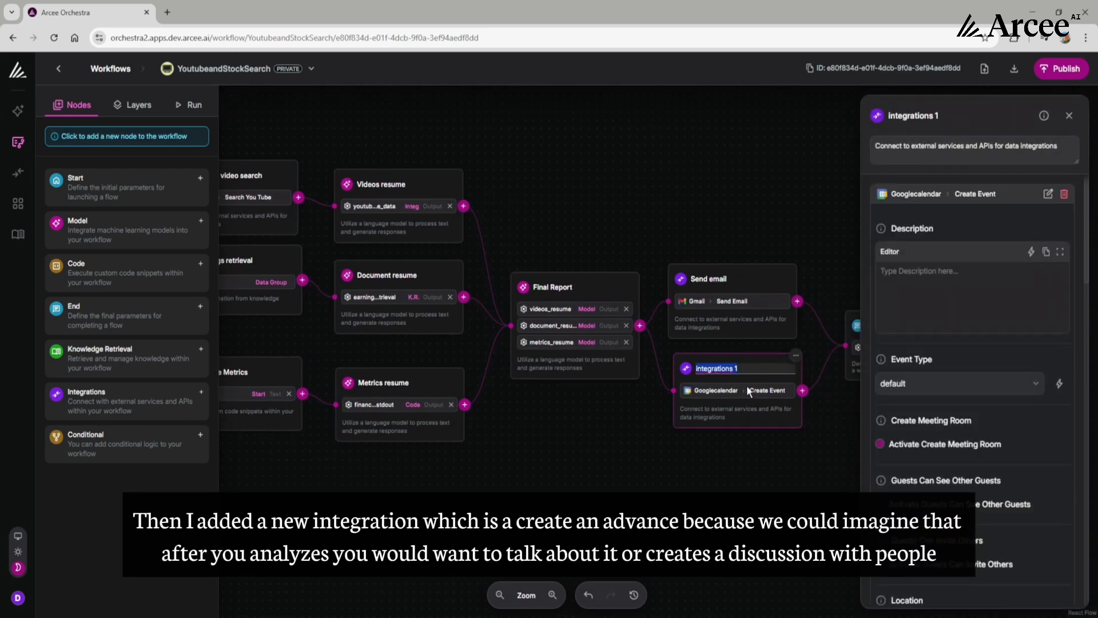
pyautogui.write('Create an event')
pyautogui.click(730, 248)
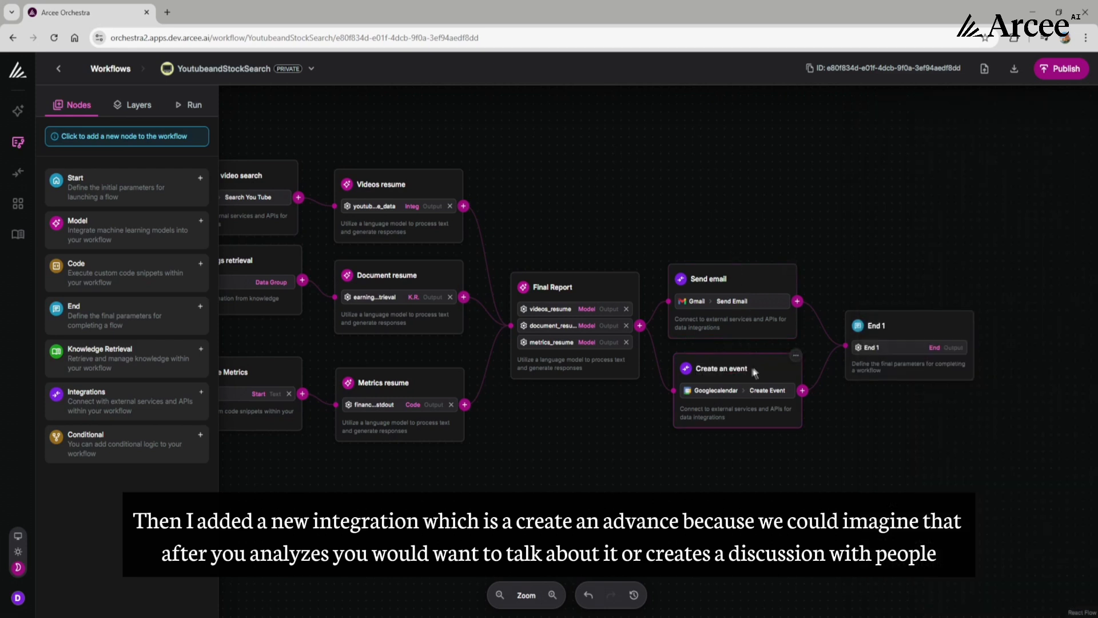
pyautogui.moveTo(752, 370); pyautogui.dragTo(754, 366)
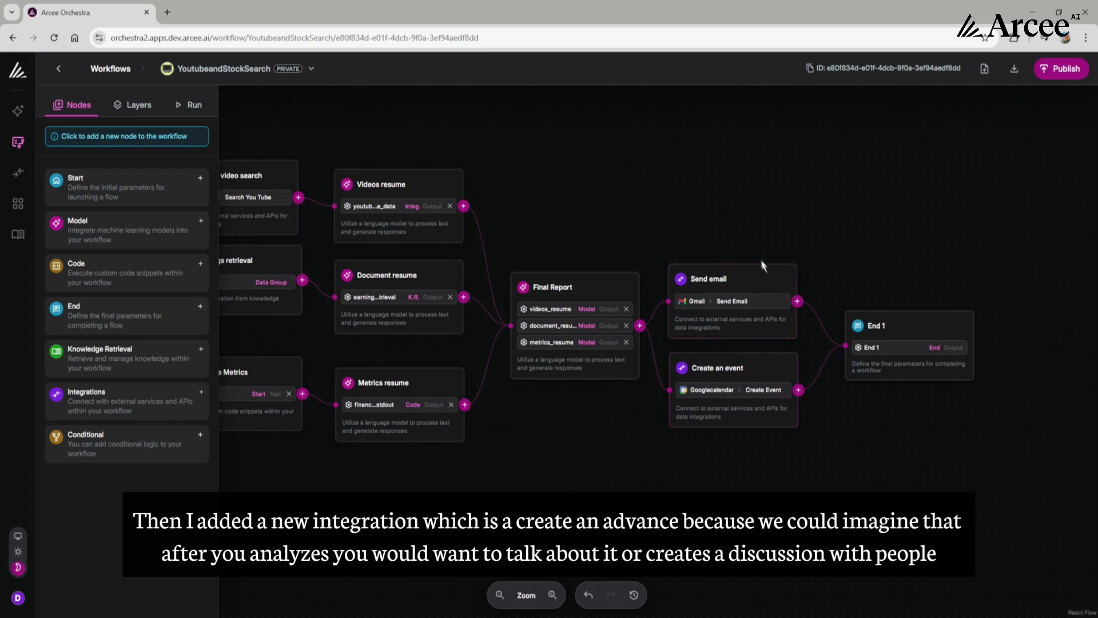
pyautogui.moveTo(764, 269); pyautogui.dragTo(767, 270)
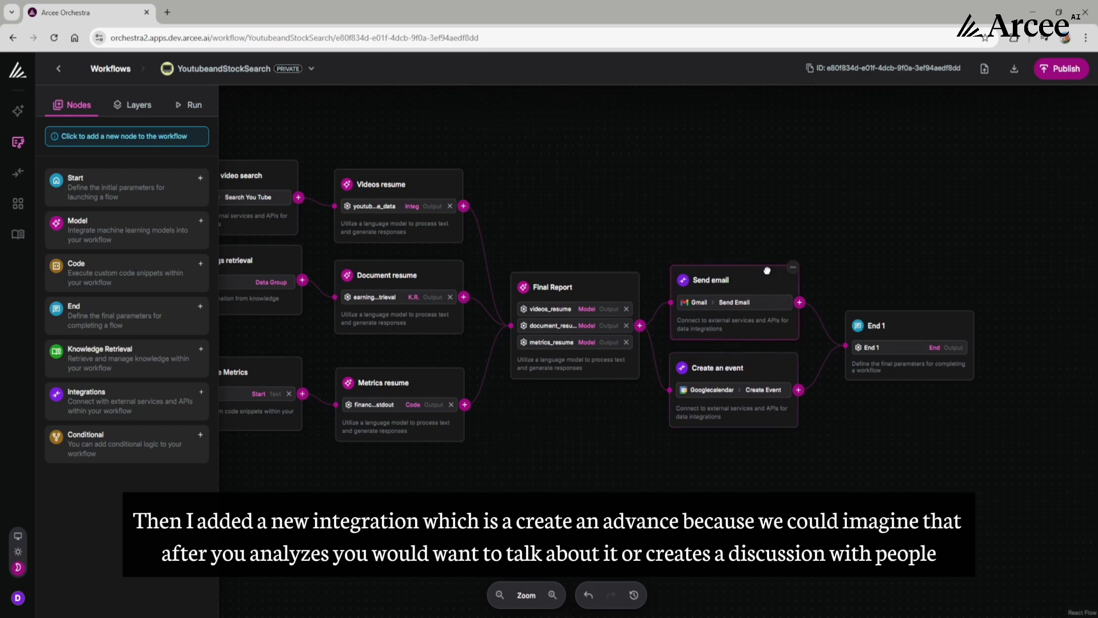
# Step: Review the Create an event node's meeting room, guest, summary, transparency and visibility settings
pyautogui.click(780, 354)
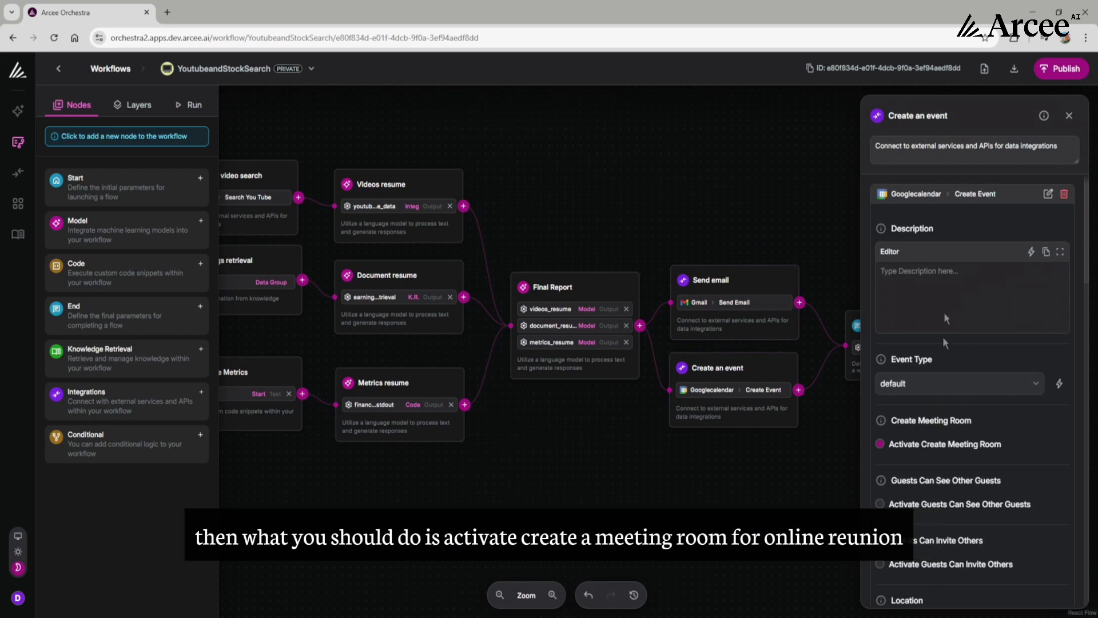
pyautogui.scroll(-2, 942, 286)
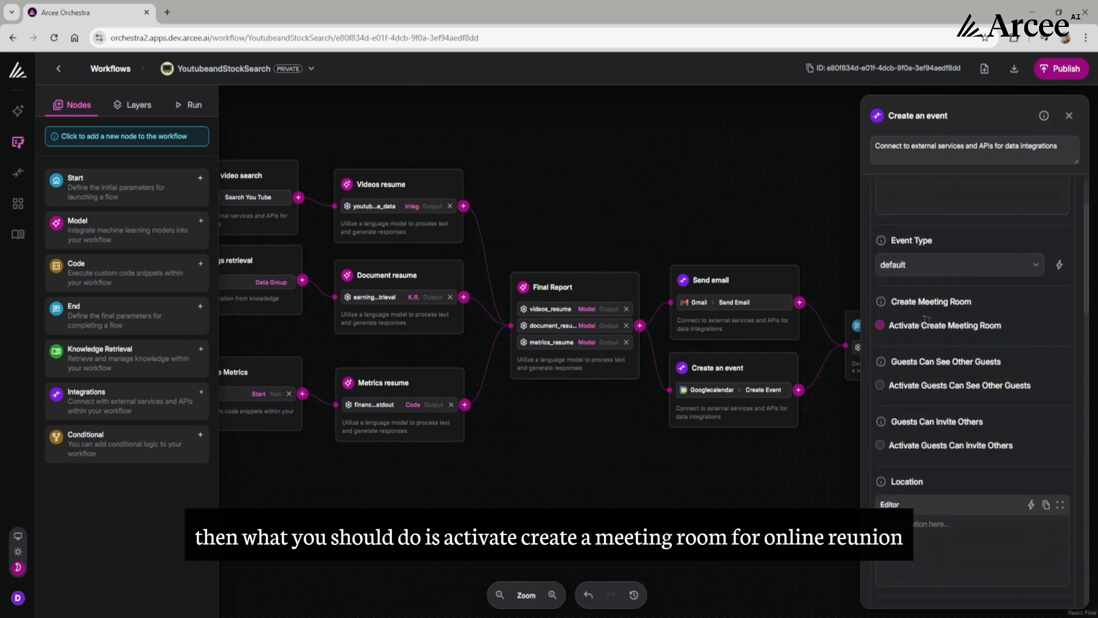
pyautogui.scroll(-3, 932, 312)
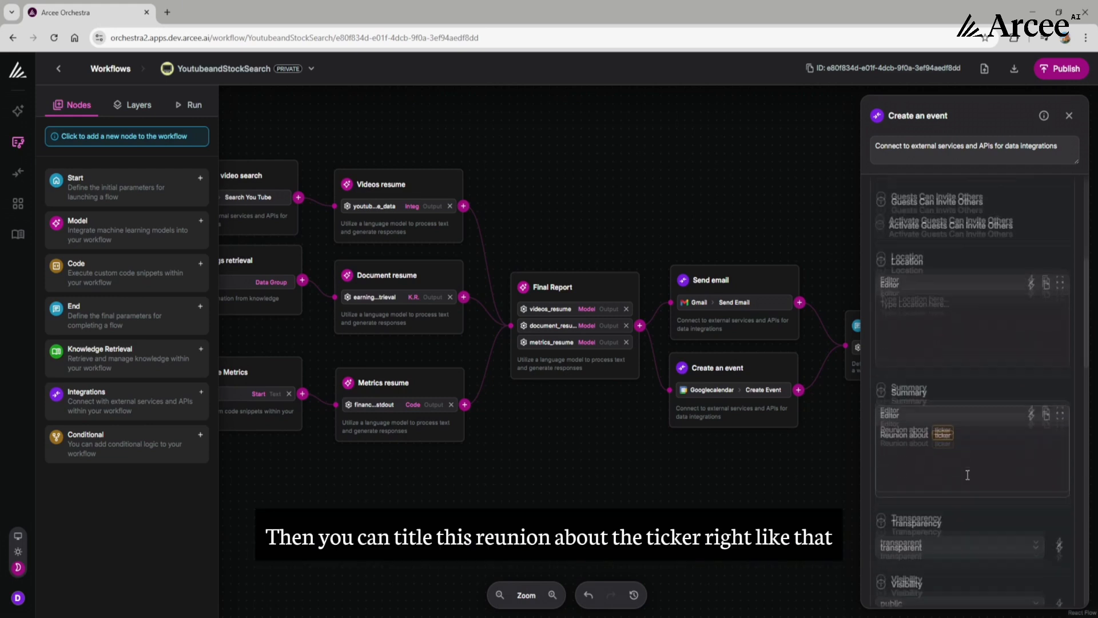
pyautogui.scroll(-1, 967, 475)
pyautogui.scroll(-2, 970, 426)
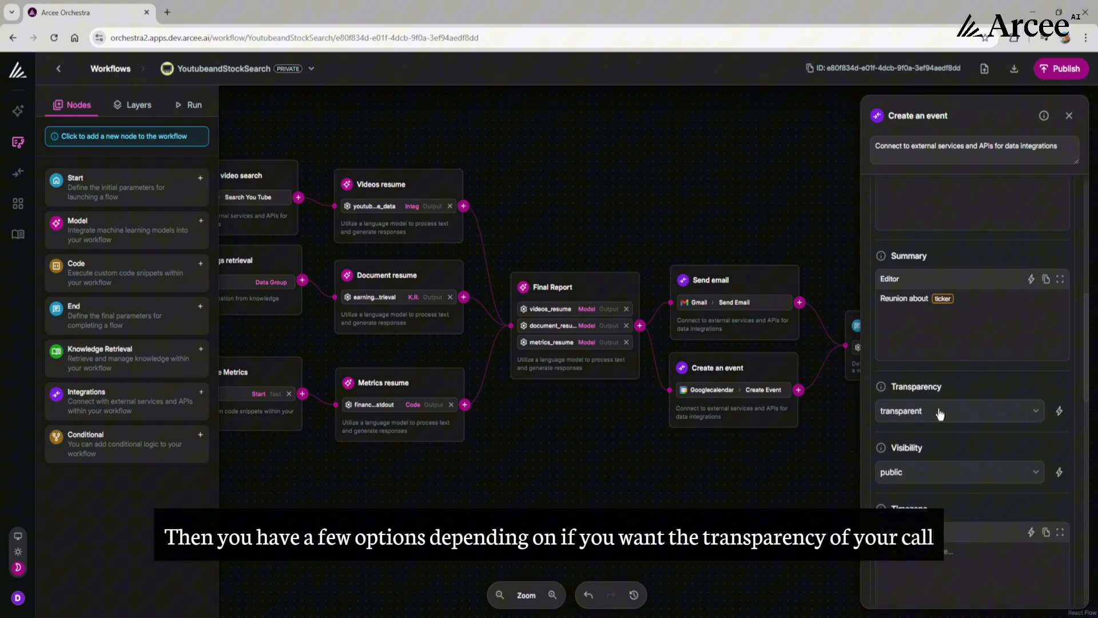
pyautogui.scroll(-1, 936, 378)
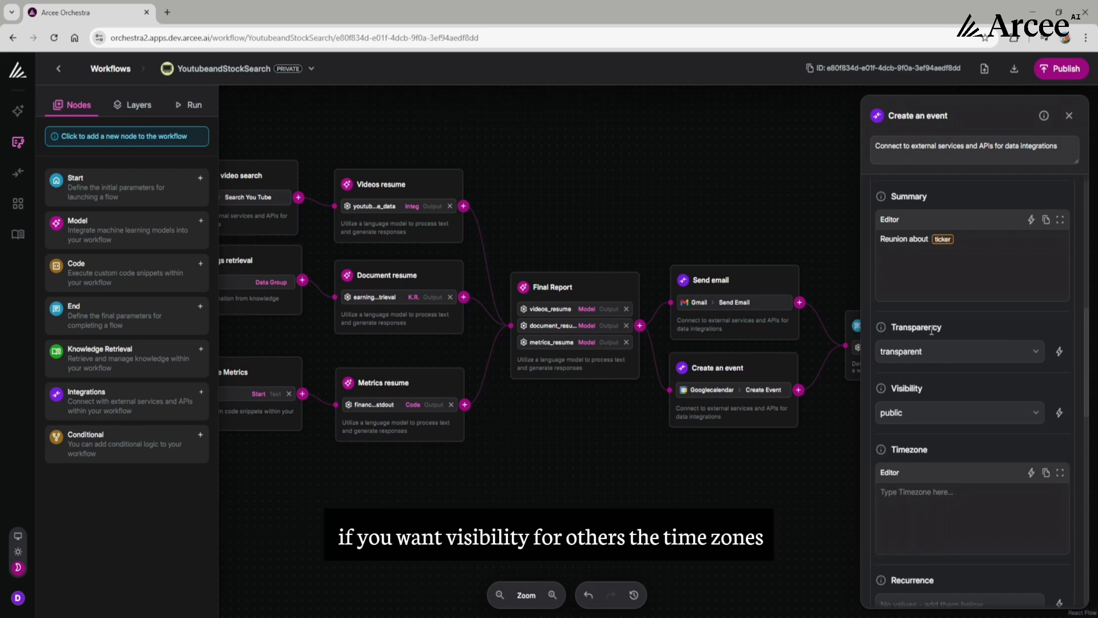
# Step: Review the Create an event node's recurrence, attendees, start datetime and event duration settings
pyautogui.scroll(-4, 938, 383)
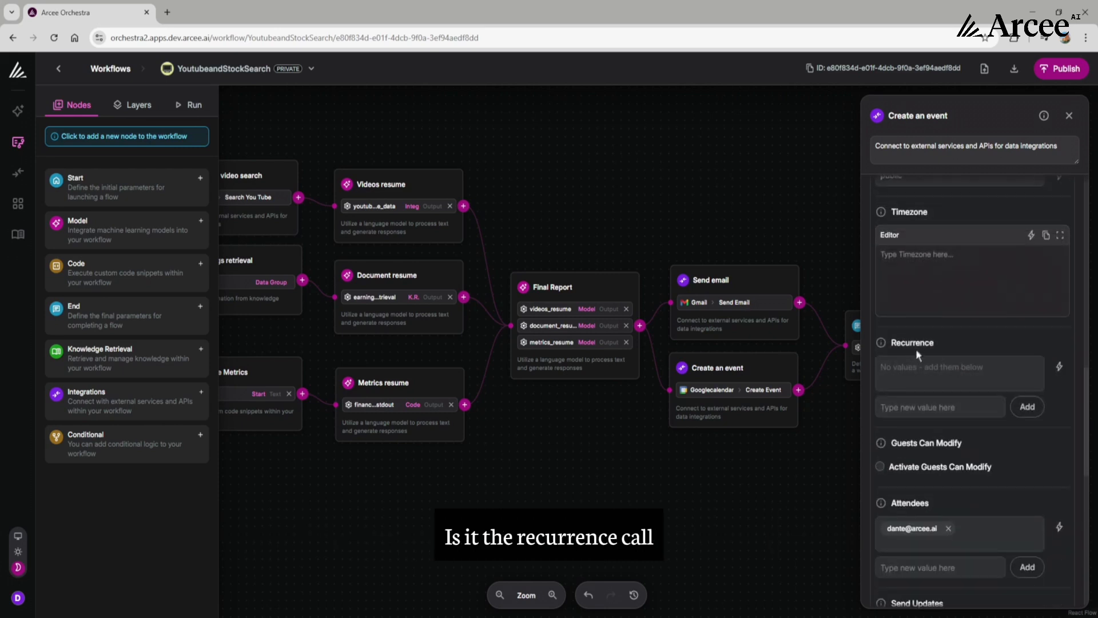
pyautogui.scroll(-2, 920, 347)
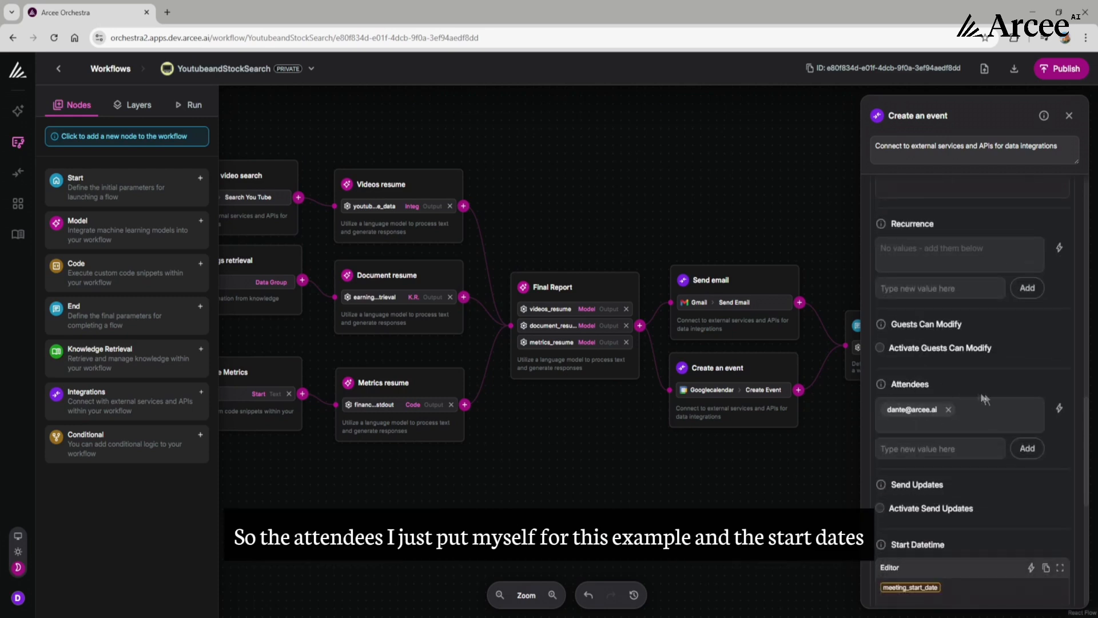
pyautogui.scroll(-2, 978, 395)
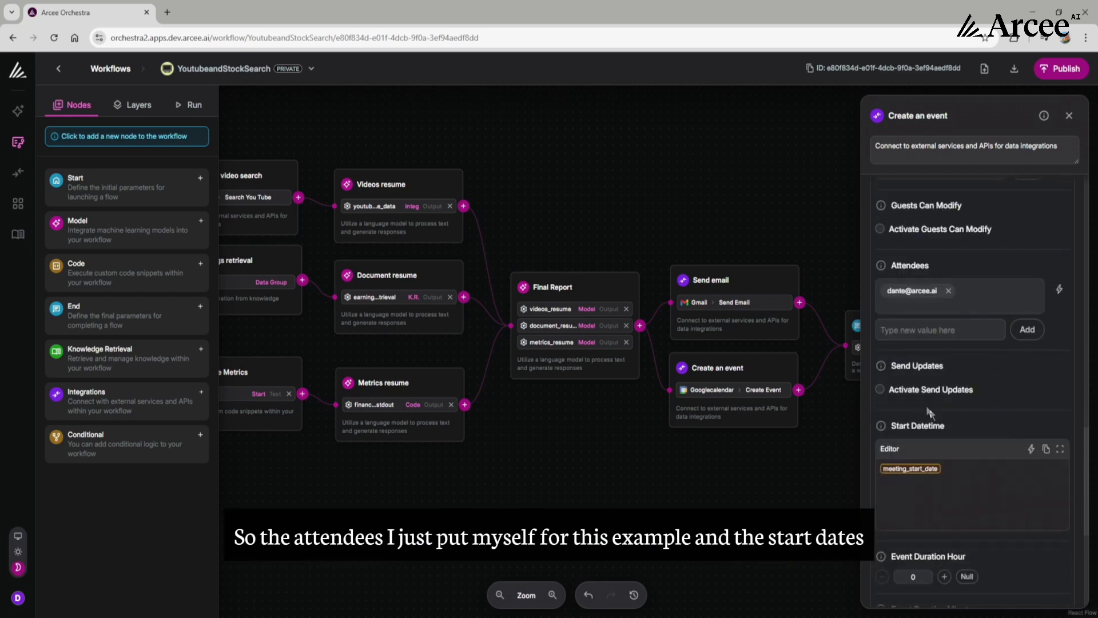
pyautogui.scroll(-1, 928, 452)
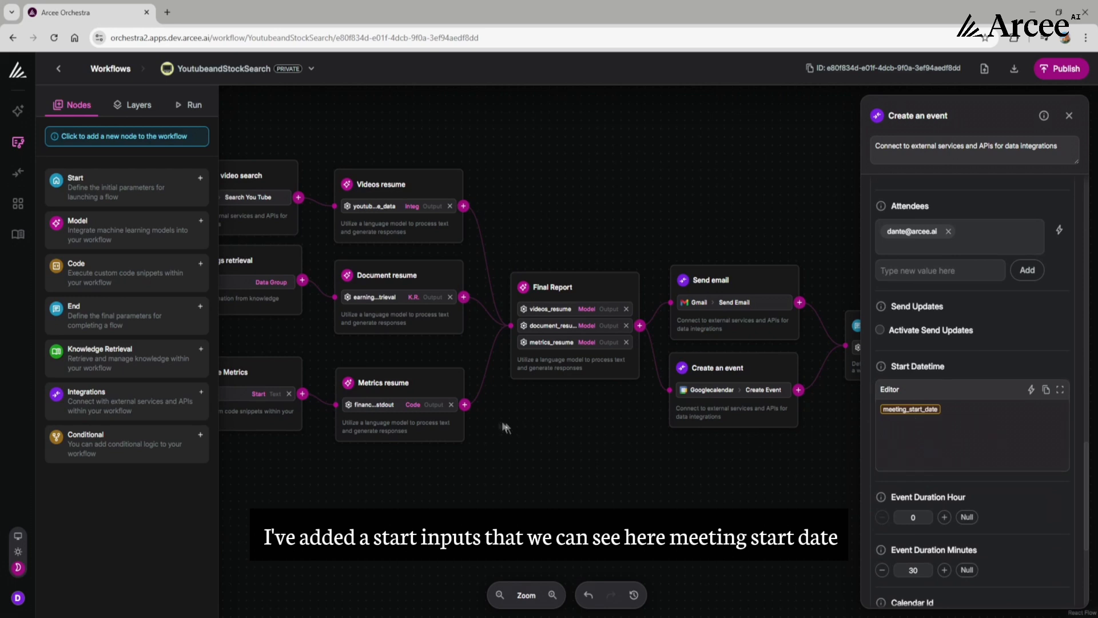
pyautogui.scroll(-1, 504, 428)
# Step: Check the Start 1 node's input variables and the test-run input values, especially the format of meeting_start_date
pyautogui.moveTo(509, 432); pyautogui.dragTo(725, 441)
pyautogui.click(355, 296)
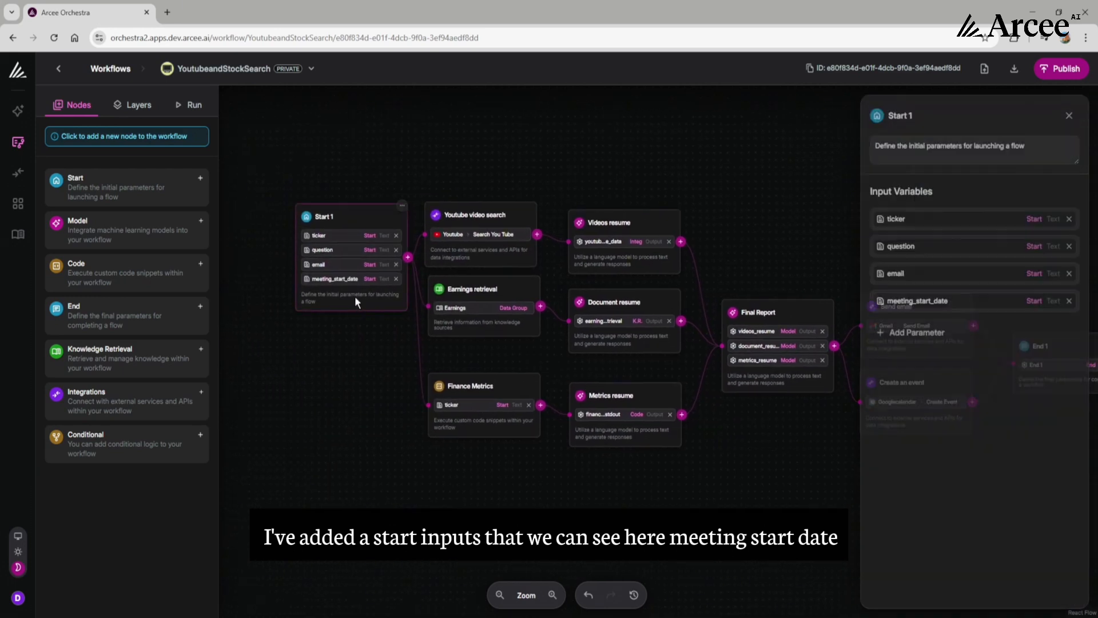
pyautogui.click(189, 104)
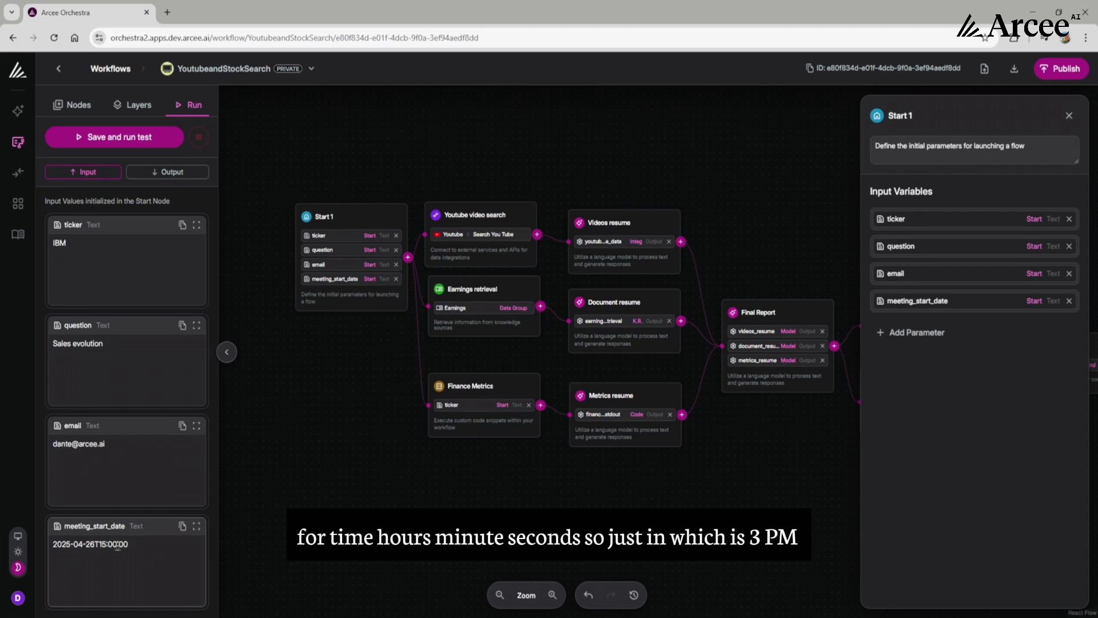
pyautogui.click(1069, 117)
# Step: Read the help text for the Timezone setting of the Create an event node
pyautogui.moveTo(938, 365); pyautogui.dragTo(730, 387)
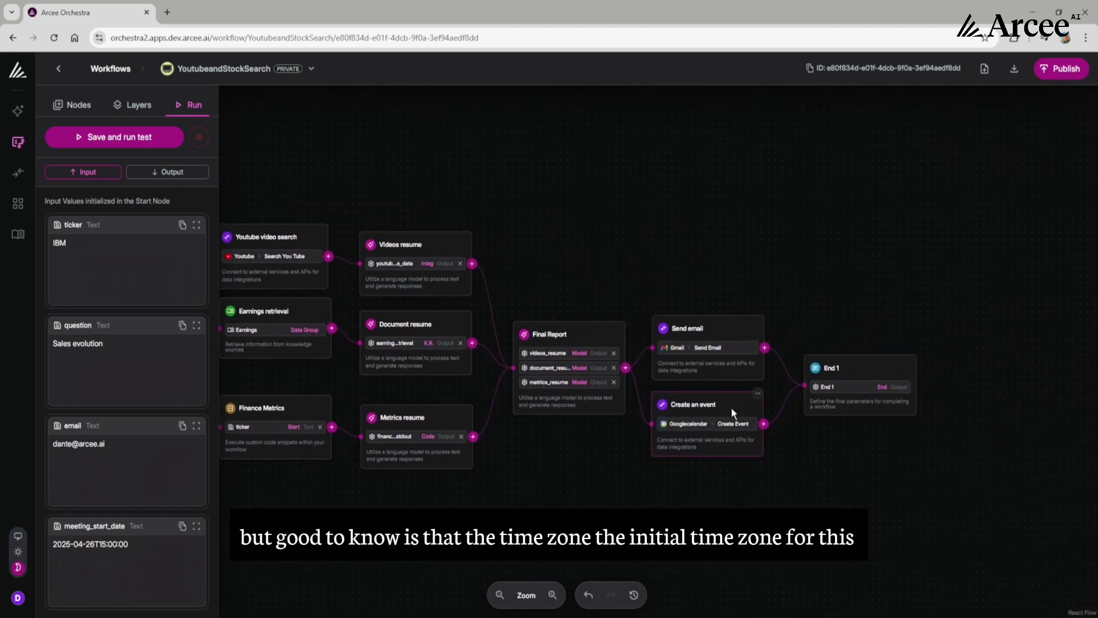
pyautogui.click(731, 413)
pyautogui.scroll(-5, 945, 369)
pyautogui.scroll(-4, 945, 369)
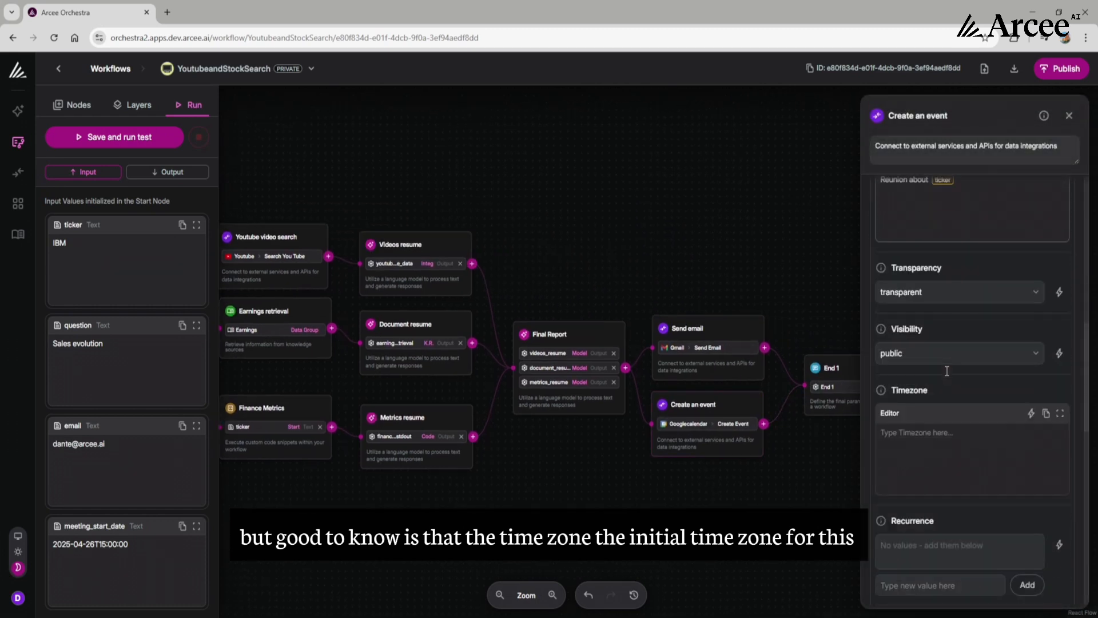
pyautogui.moveTo(894, 356)
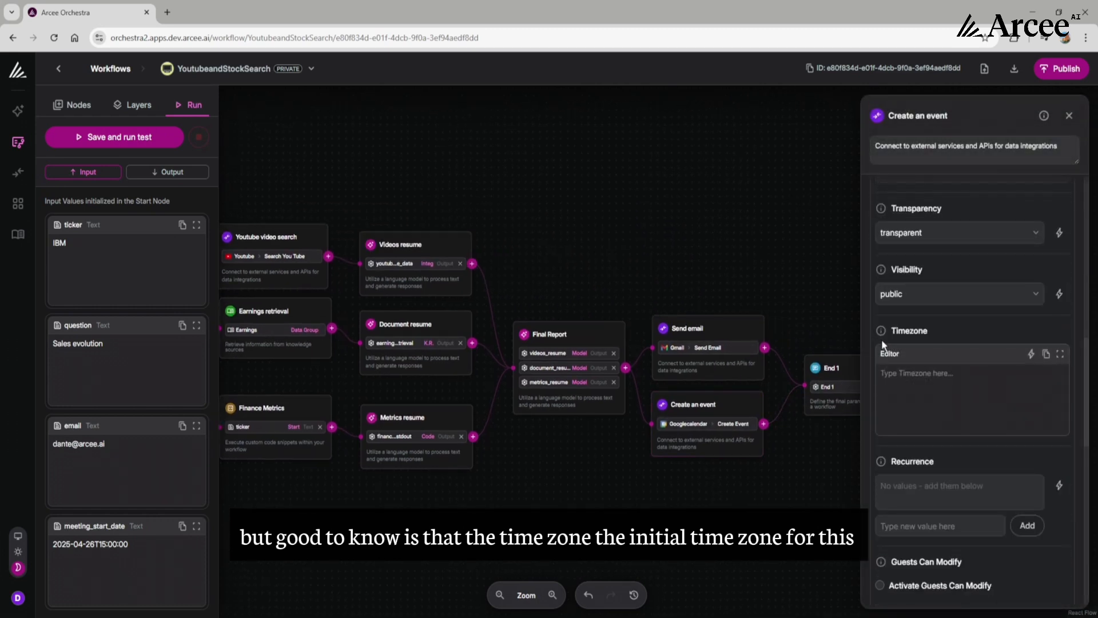
pyautogui.moveTo(882, 335)
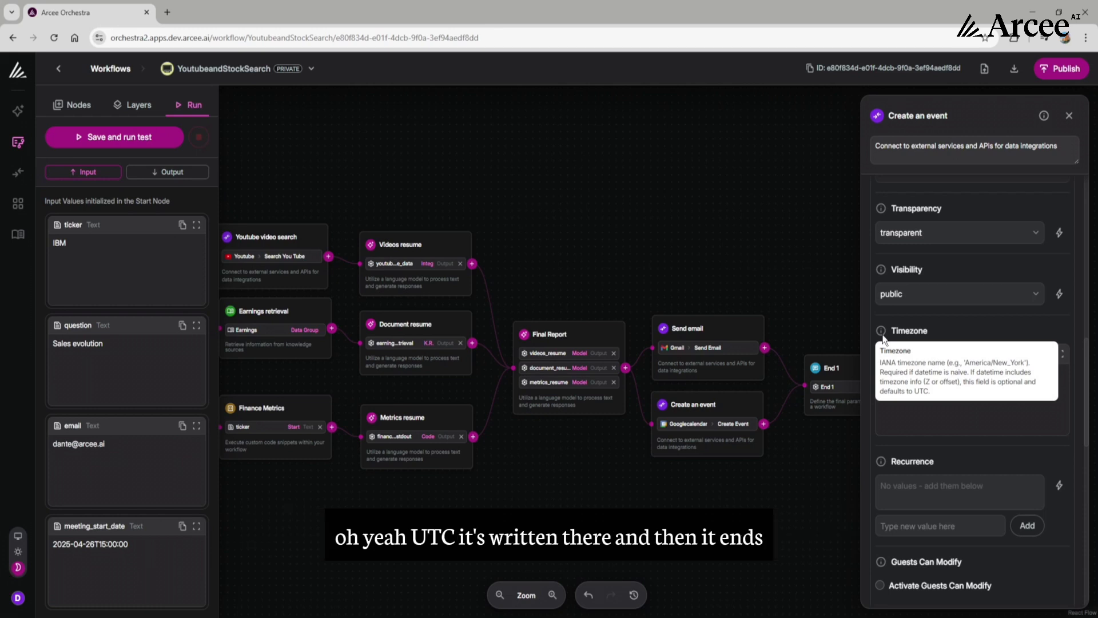
# Step: Close the Create an event node's settings, then save the workflow and run the test with the IBM input values
pyautogui.click(821, 298)
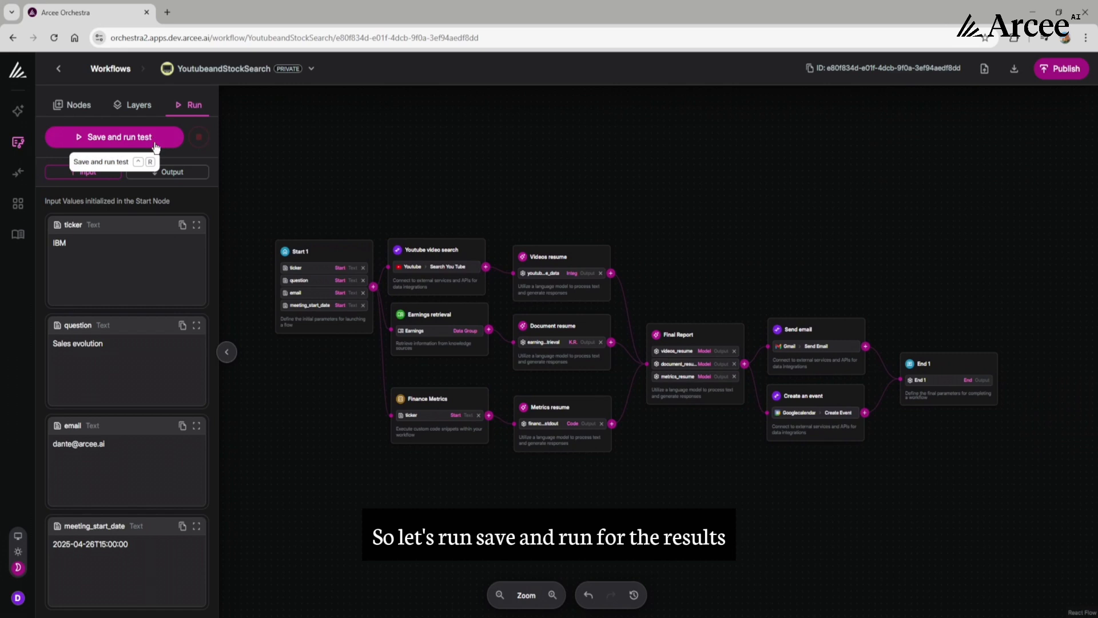
pyautogui.click(155, 144)
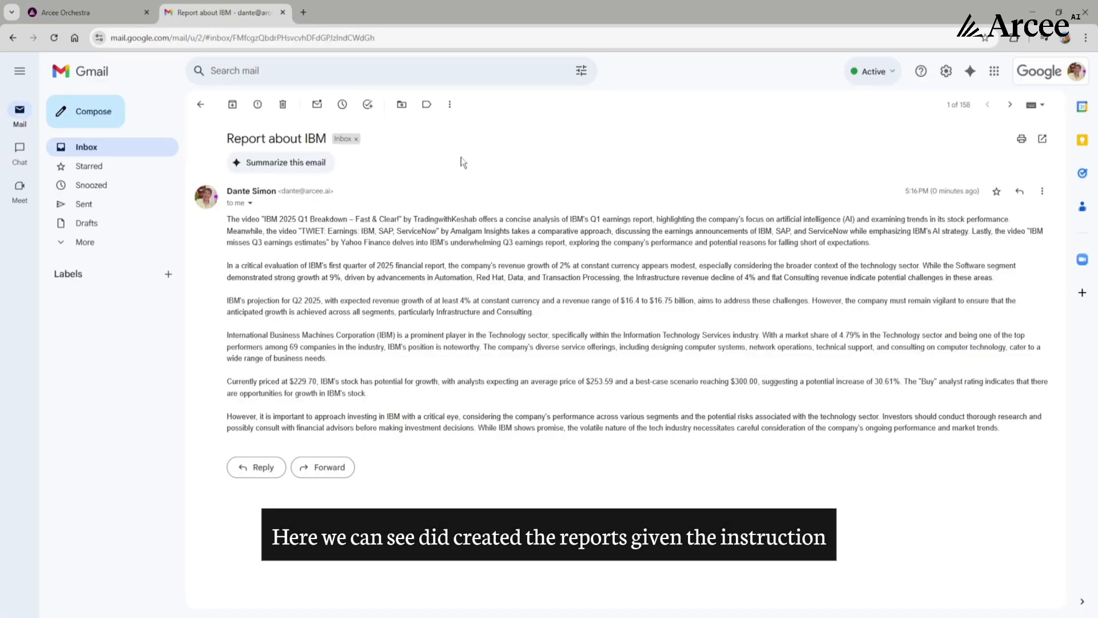
# Step: Read the Report about IBM email in Gmail, covering its YouTube video, earnings evaluation and stock metrics paragraphs
pyautogui.moveTo(226, 214); pyautogui.dragTo(377, 243)
pyautogui.click(230, 221)
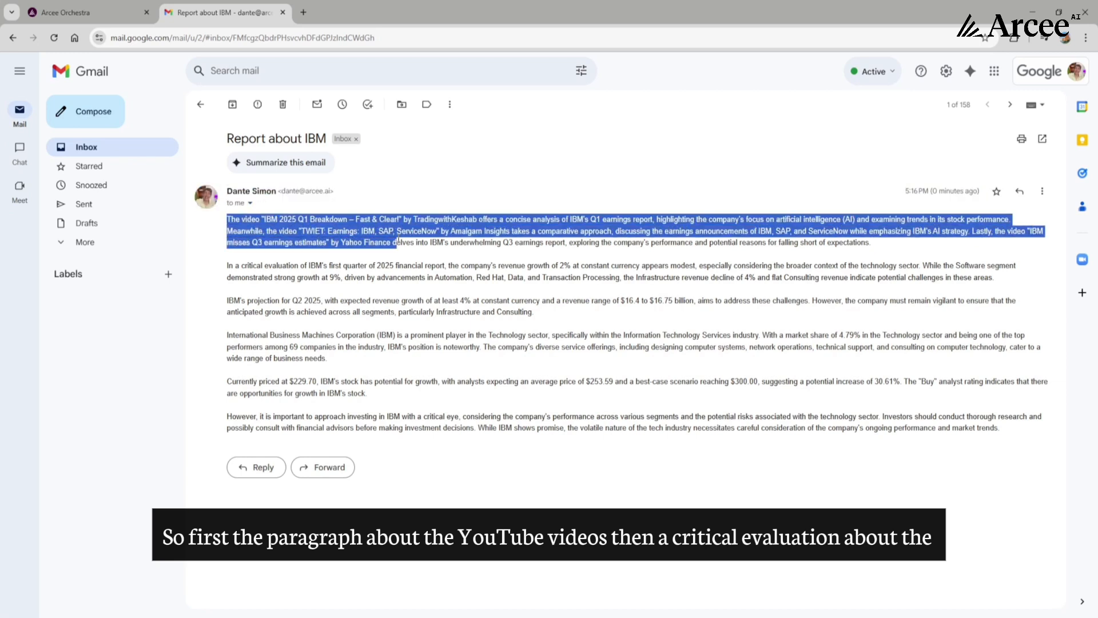
pyautogui.click(262, 269)
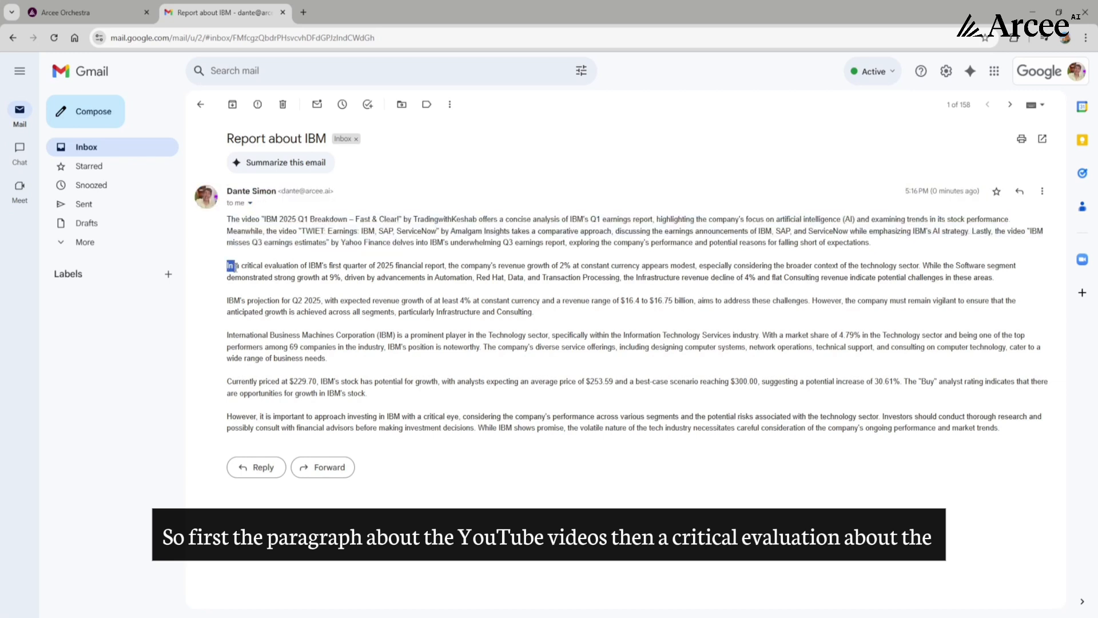
pyautogui.moveTo(228, 265); pyautogui.dragTo(372, 359)
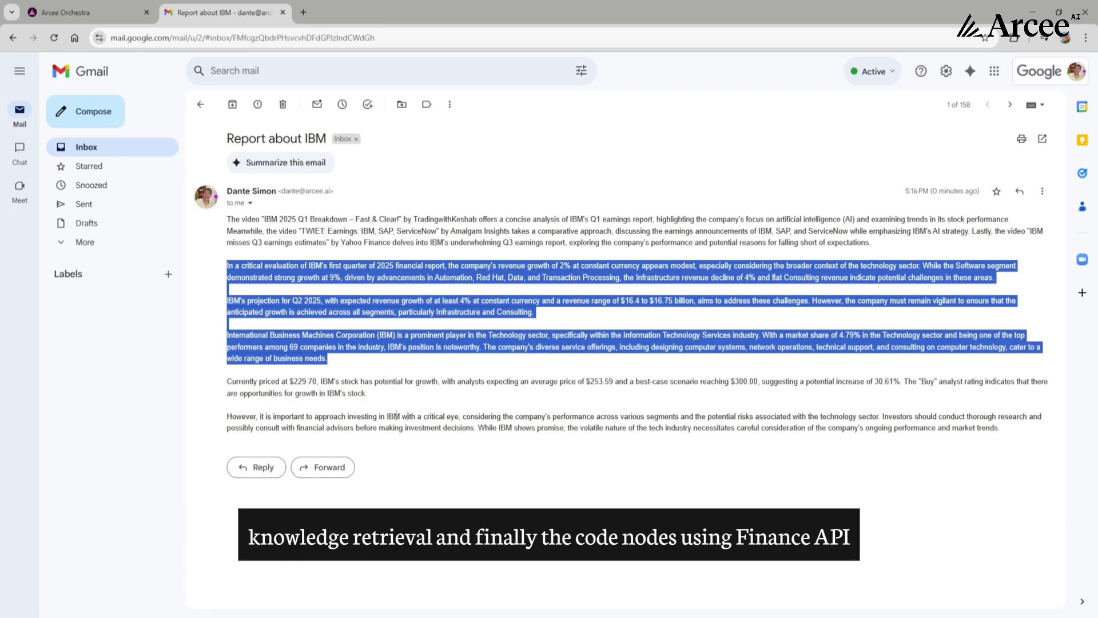
pyautogui.moveTo(229, 381); pyautogui.dragTo(1005, 435)
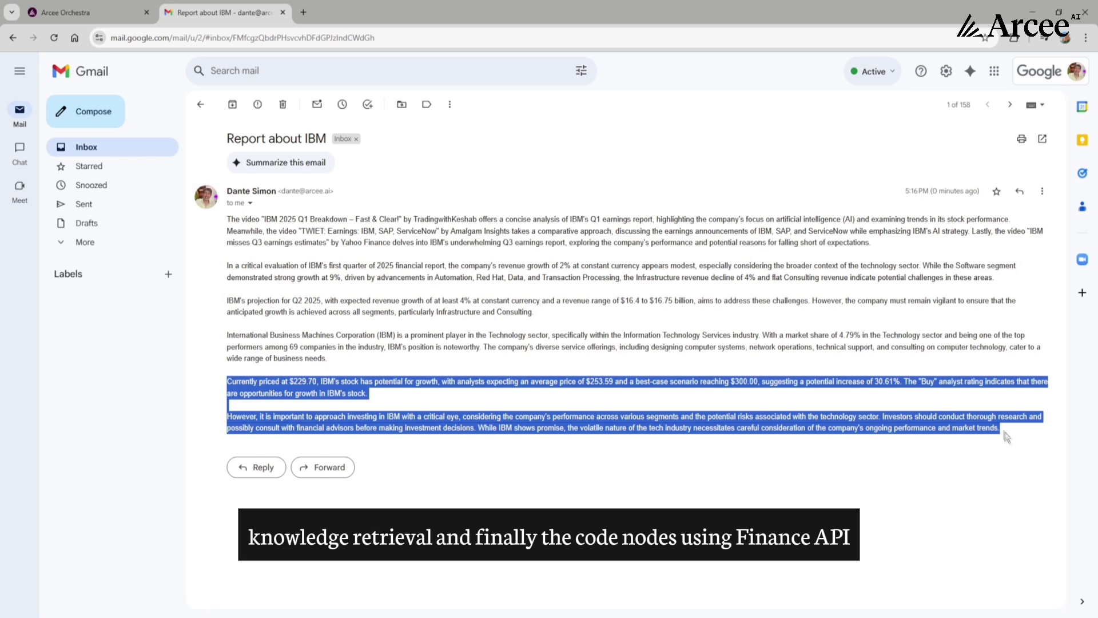
pyautogui.click(1012, 438)
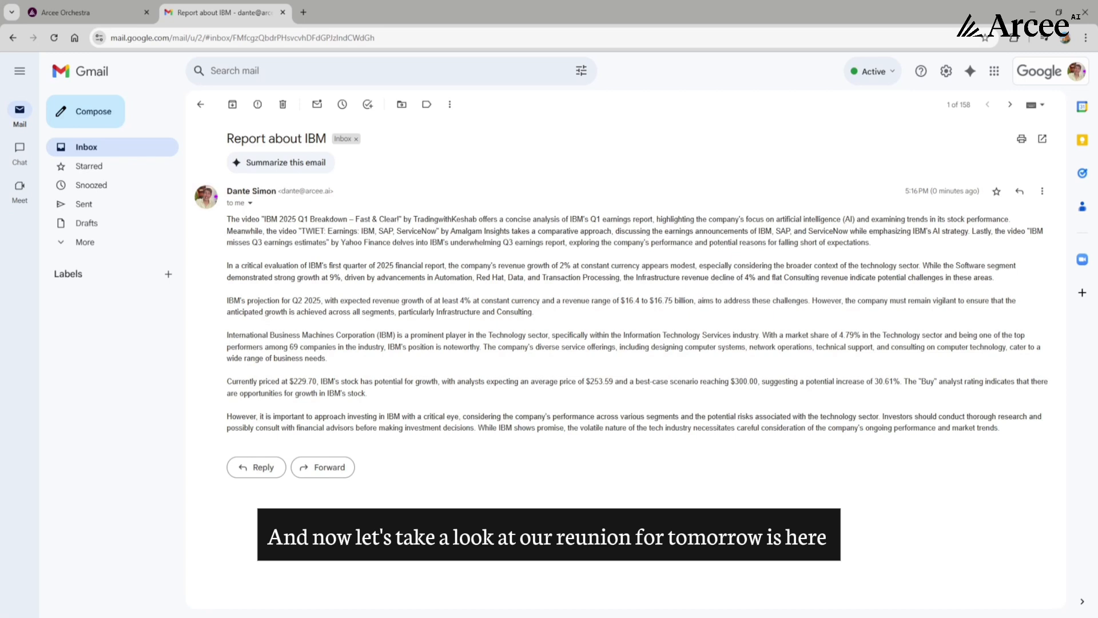
# Step: Switch to Google Calendar and check the Reunion about IBM event's title, time, guest and visibility on April 26, 2025
pyautogui.moveTo(215, 253); pyautogui.dragTo(344, 14)
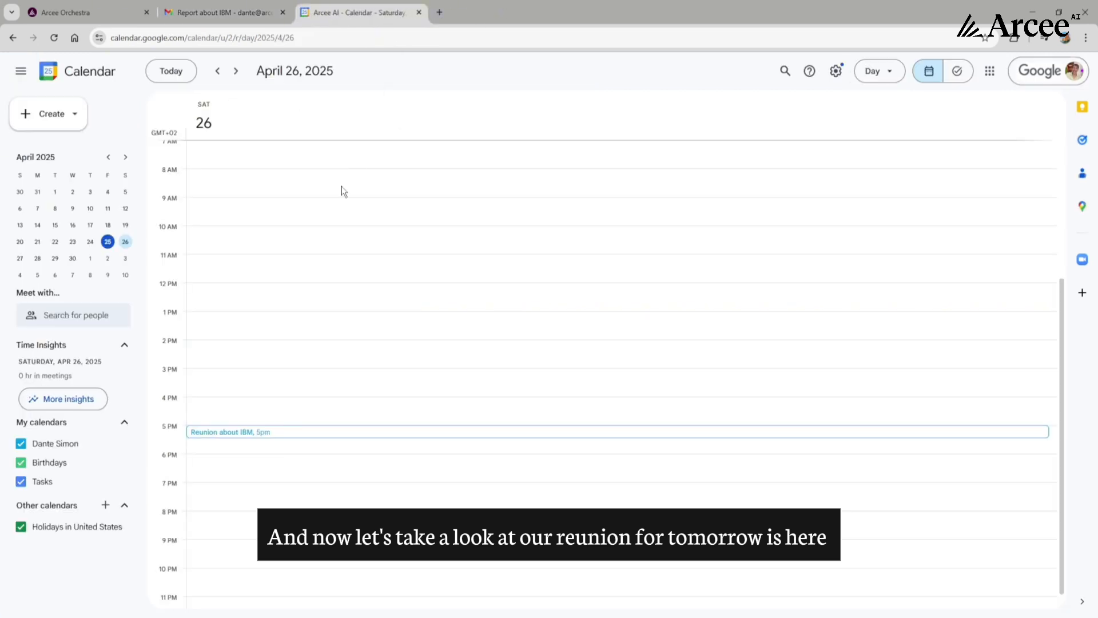
pyautogui.click(277, 437)
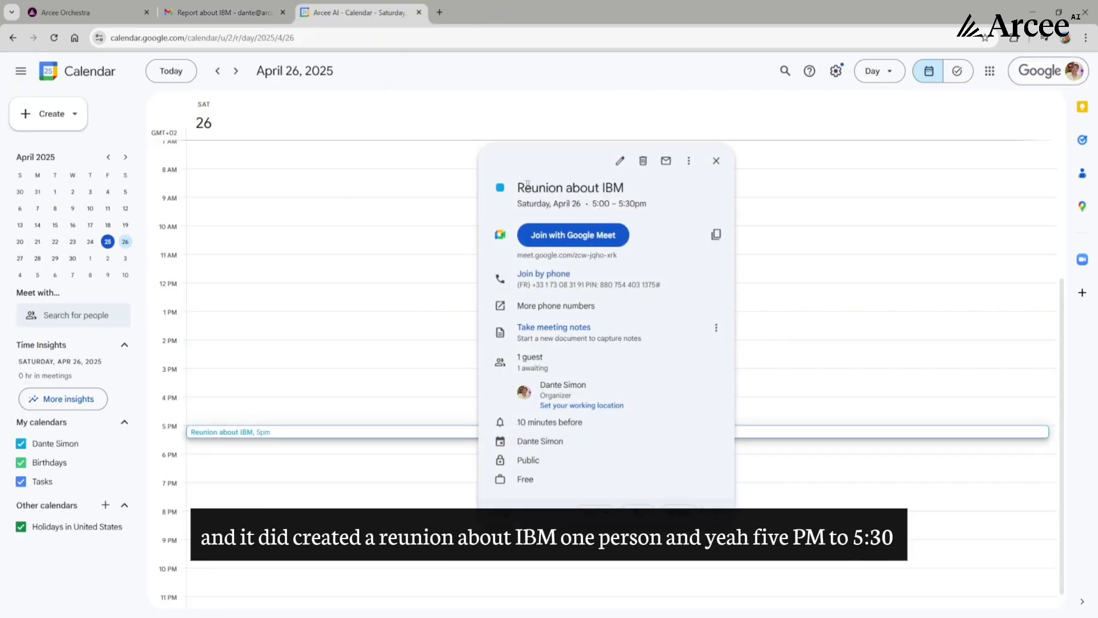
pyautogui.moveTo(521, 184); pyautogui.dragTo(643, 205)
pyautogui.tripleClick(563, 385)
pyautogui.click(623, 204)
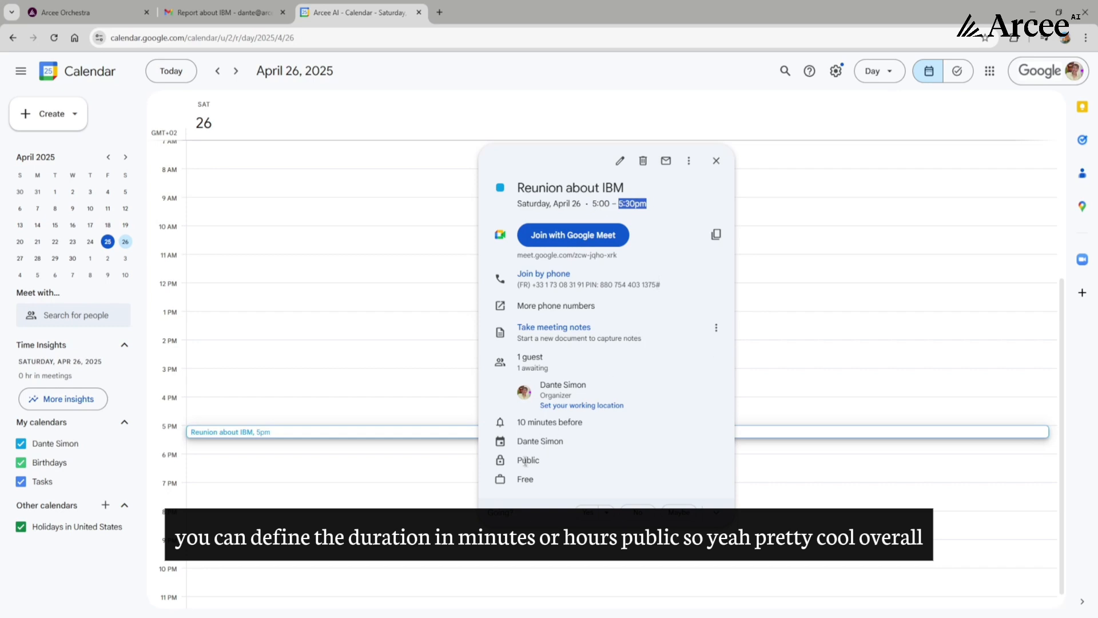
pyautogui.moveTo(517, 461); pyautogui.dragTo(527, 461)
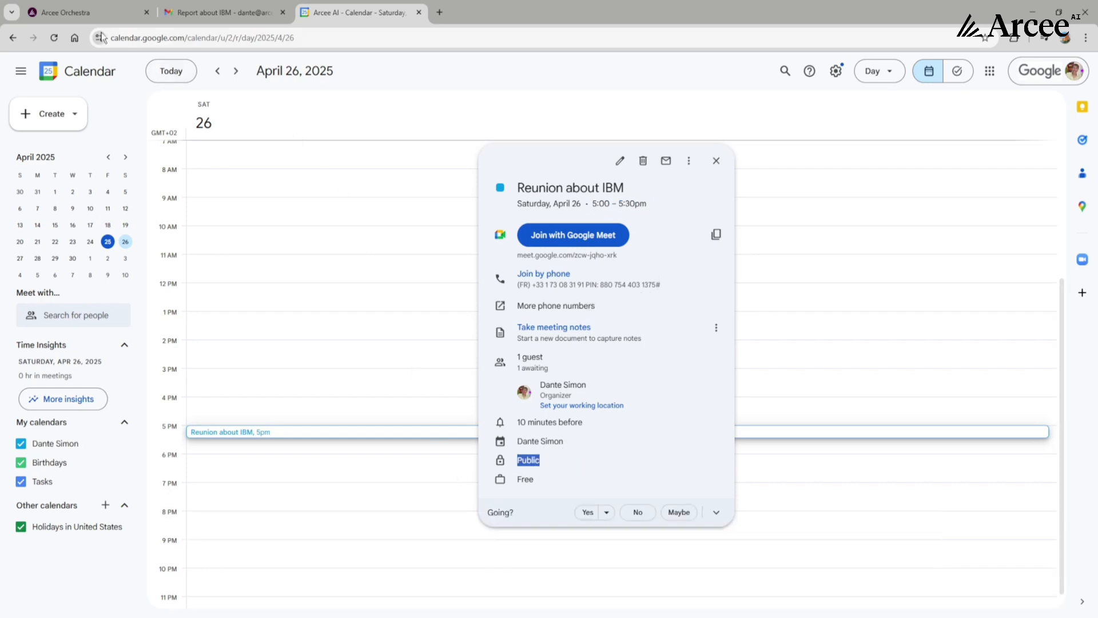
# Step: Return to Arcee Orchestra and review the run status of the YoutubeandStockSearch workflow's nodes
pyautogui.click(96, 16)
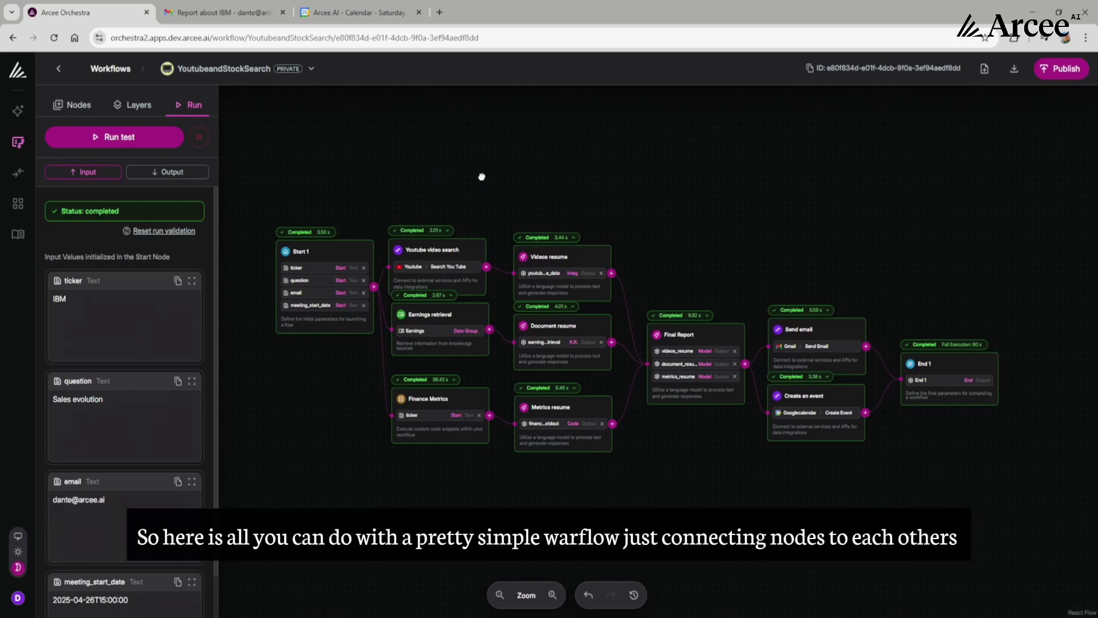
pyautogui.moveTo(481, 176); pyautogui.dragTo(532, 178)
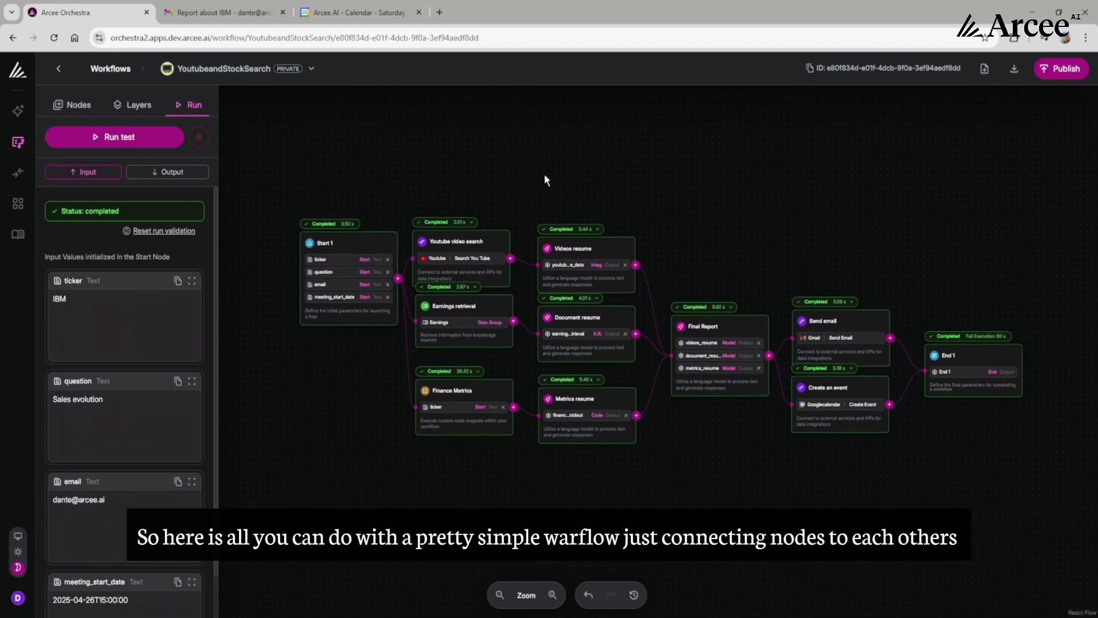
pyautogui.moveTo(489, 193); pyautogui.dragTo(498, 162)
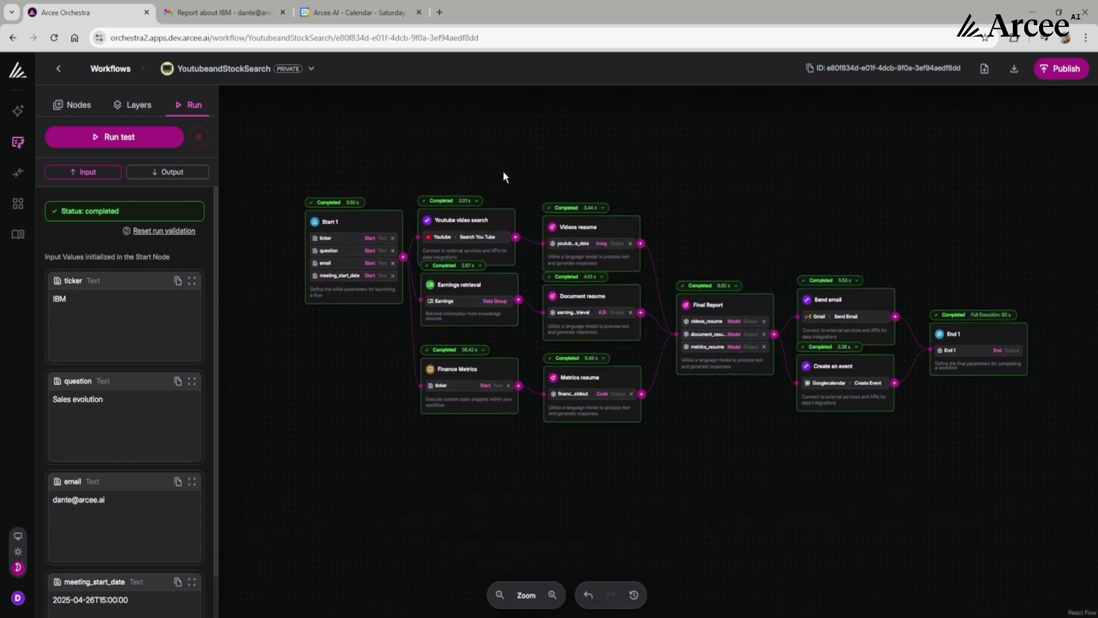